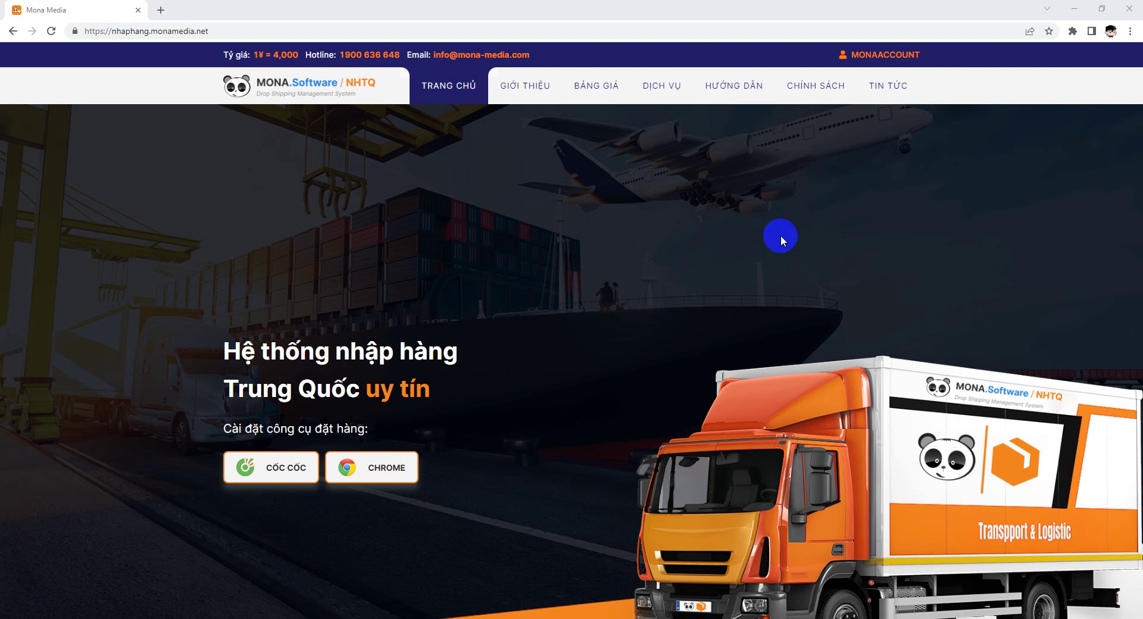
Step: Open the accountant's management area, look through the employee list and view the first listed employee's transaction history
click(885, 54)
click(857, 134)
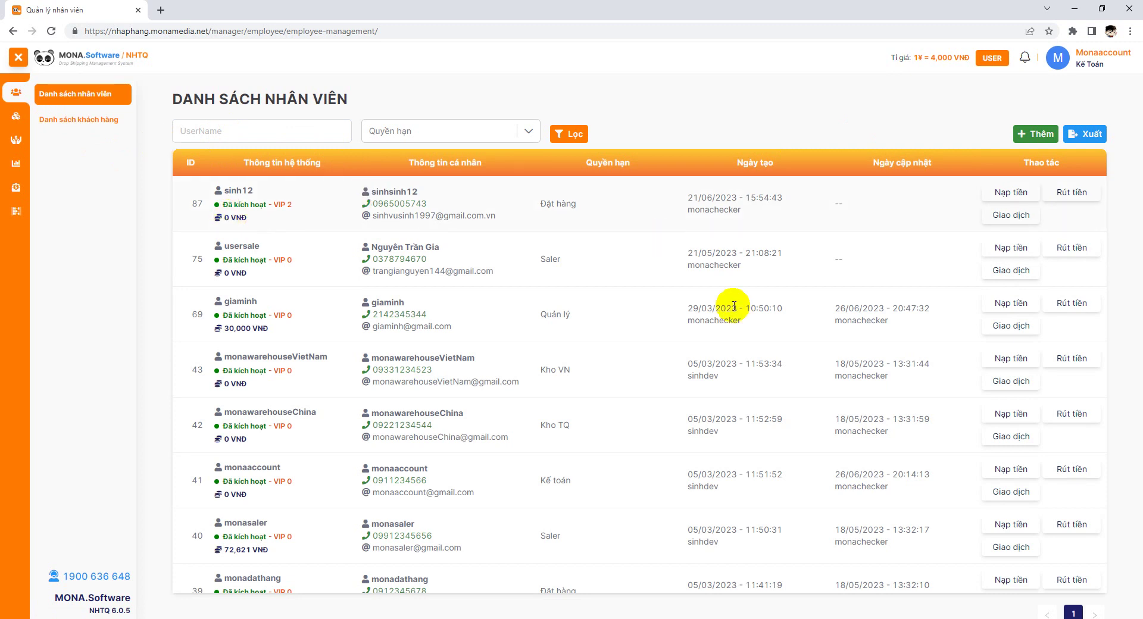
scroll(733, 307, down, 1)
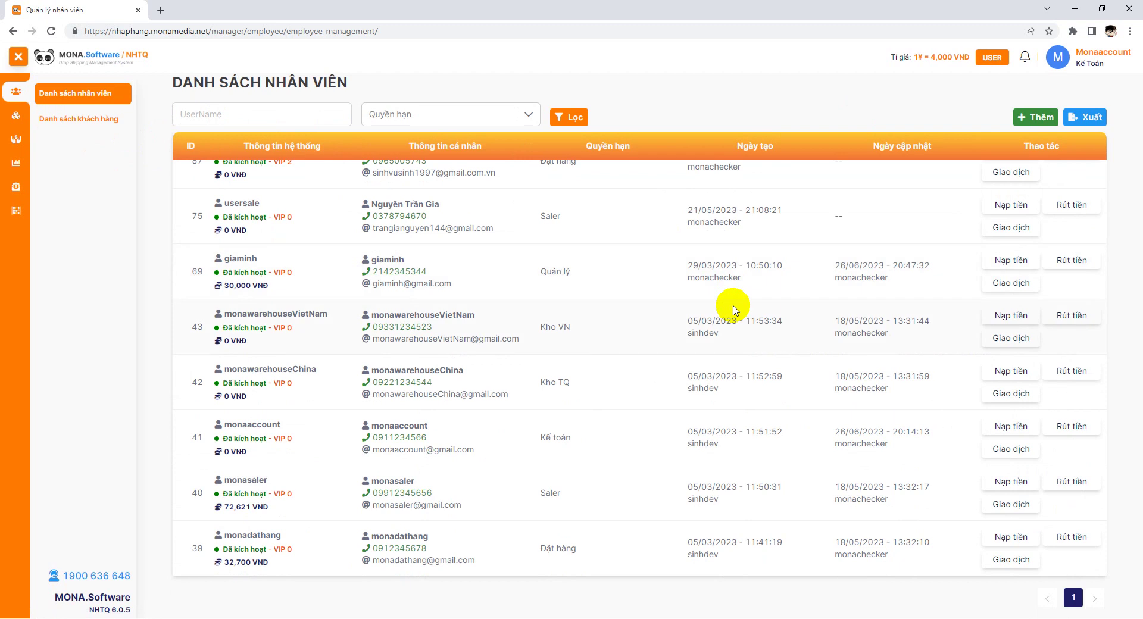
scroll(733, 307, up, 1)
scroll(734, 306, down, 1)
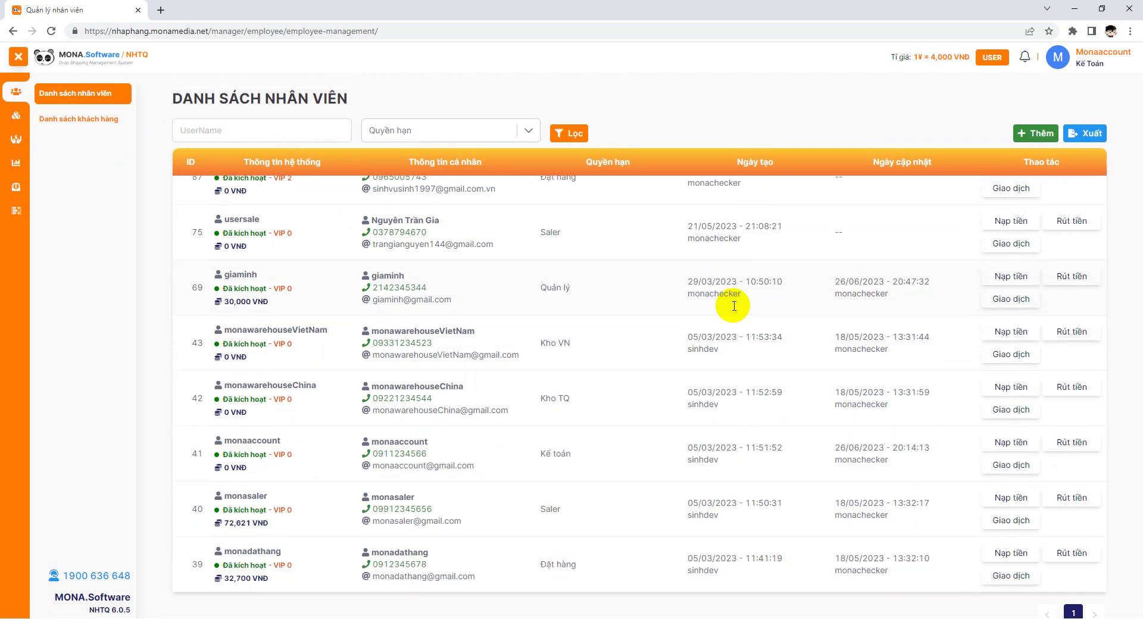
scroll(732, 306, up, 1)
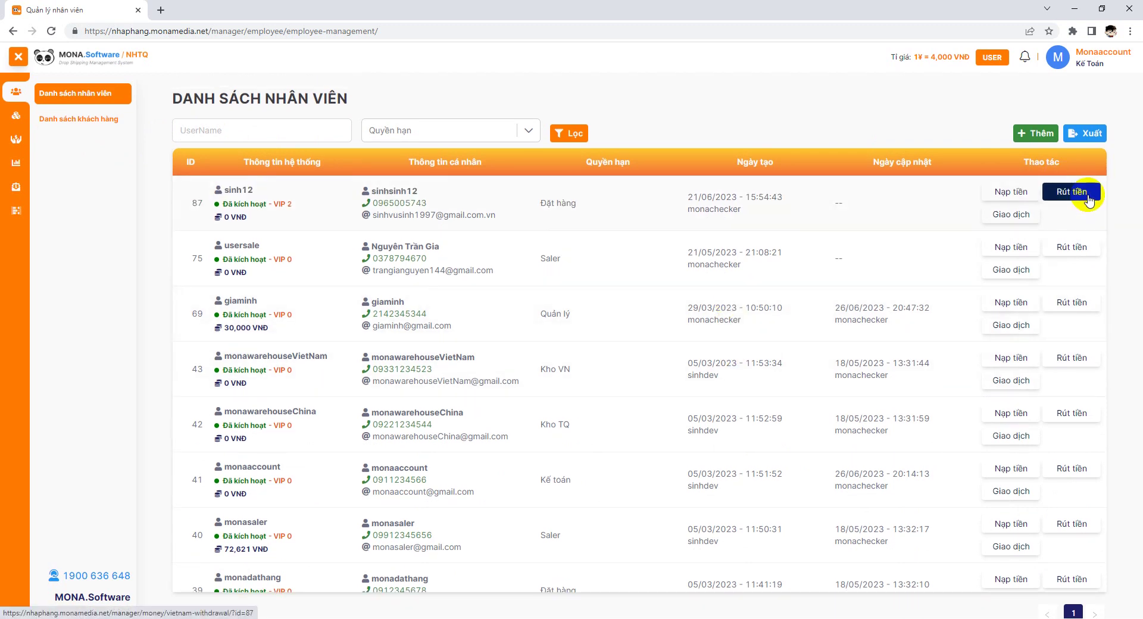
click(1022, 221)
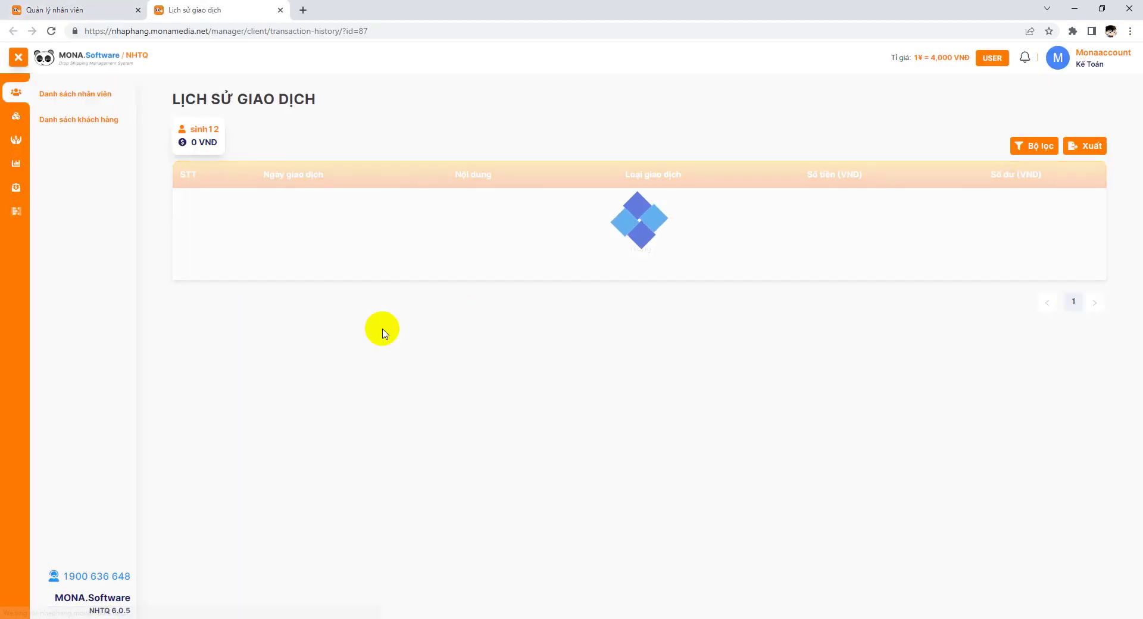
click(85, 7)
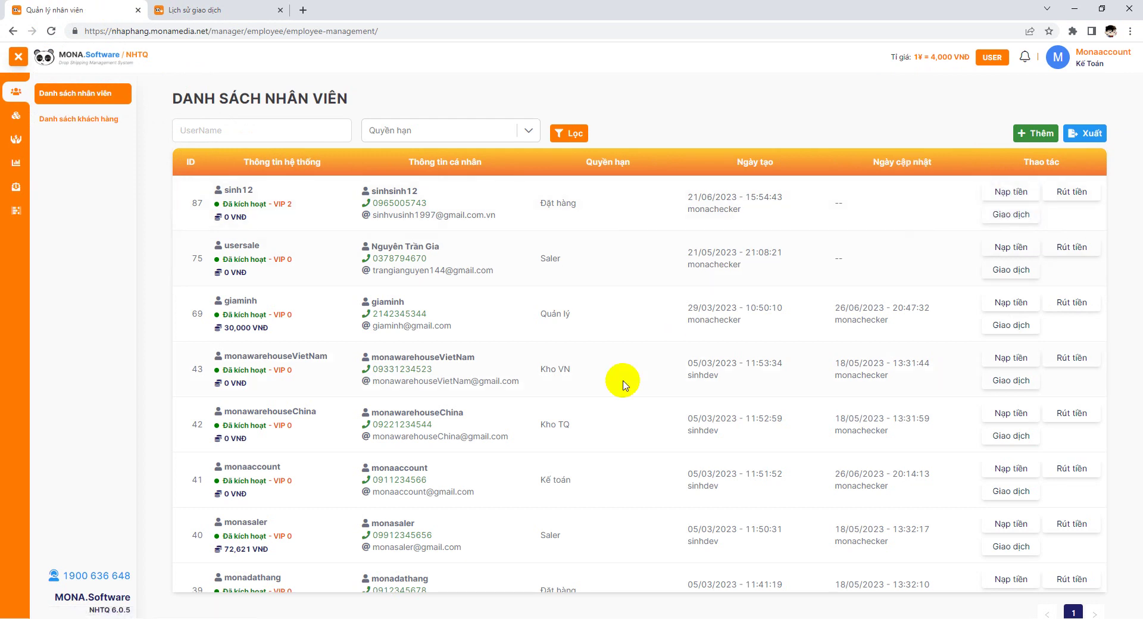
Step: Open the customer list (Danh sách khách hàng) and look through the customers' account, staff and warehouse details
click(100, 125)
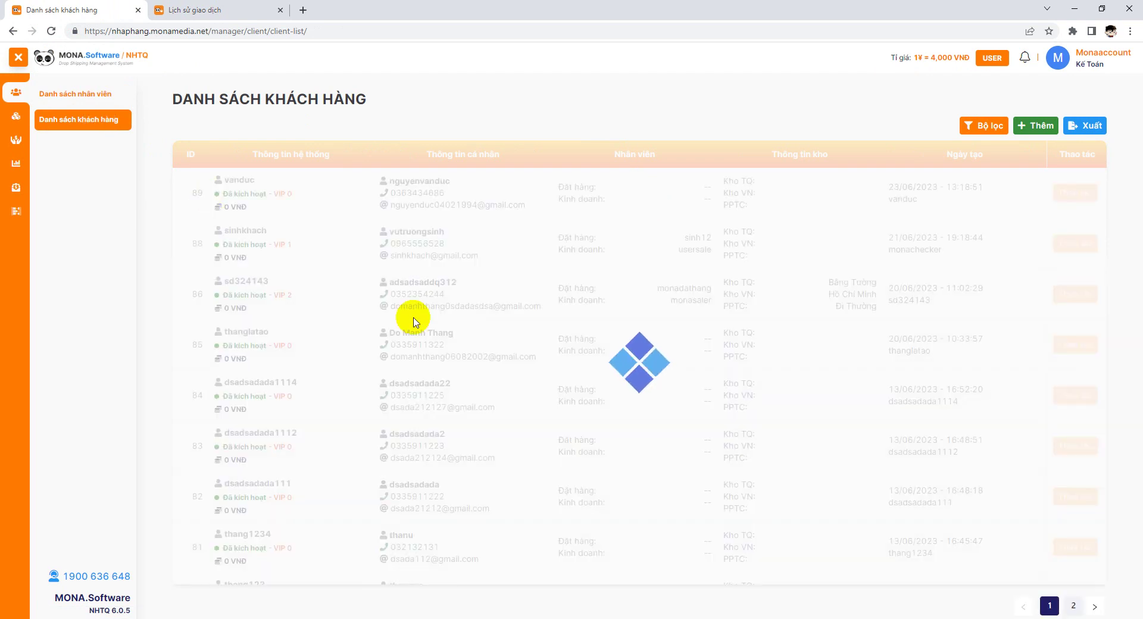
scroll(641, 340, down, 10)
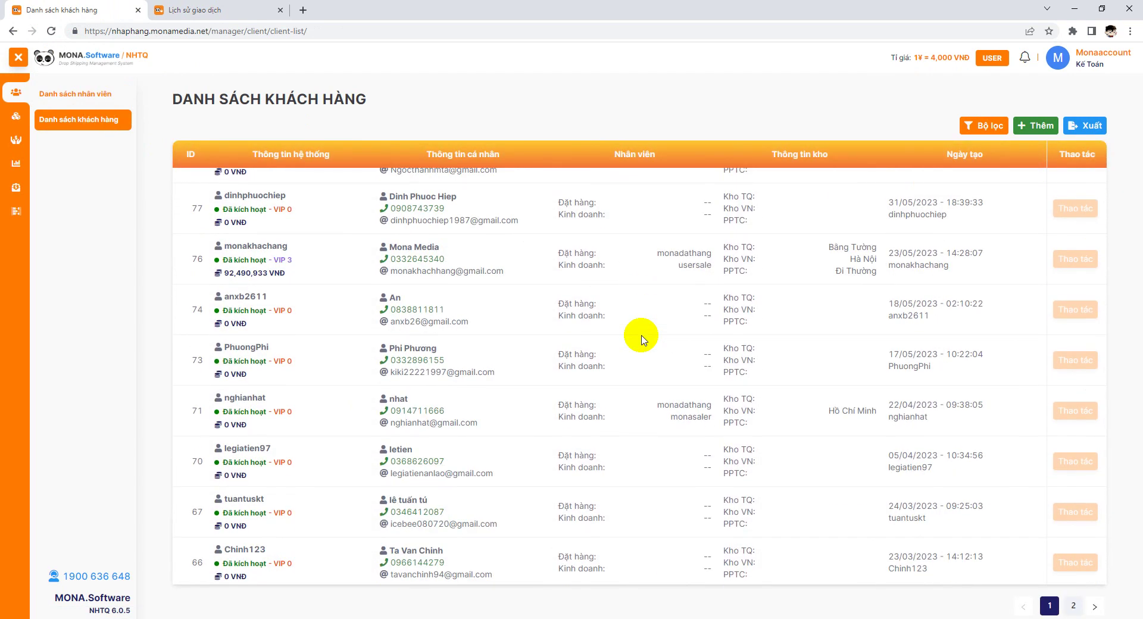
scroll(642, 339, up, 10)
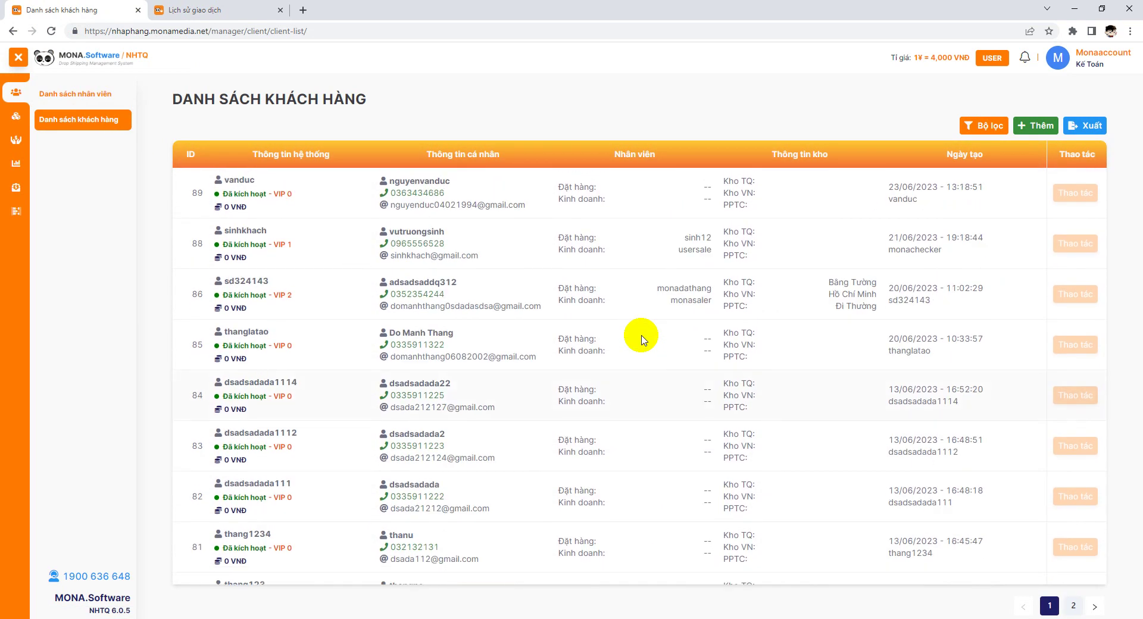
scroll(641, 340, down, 10)
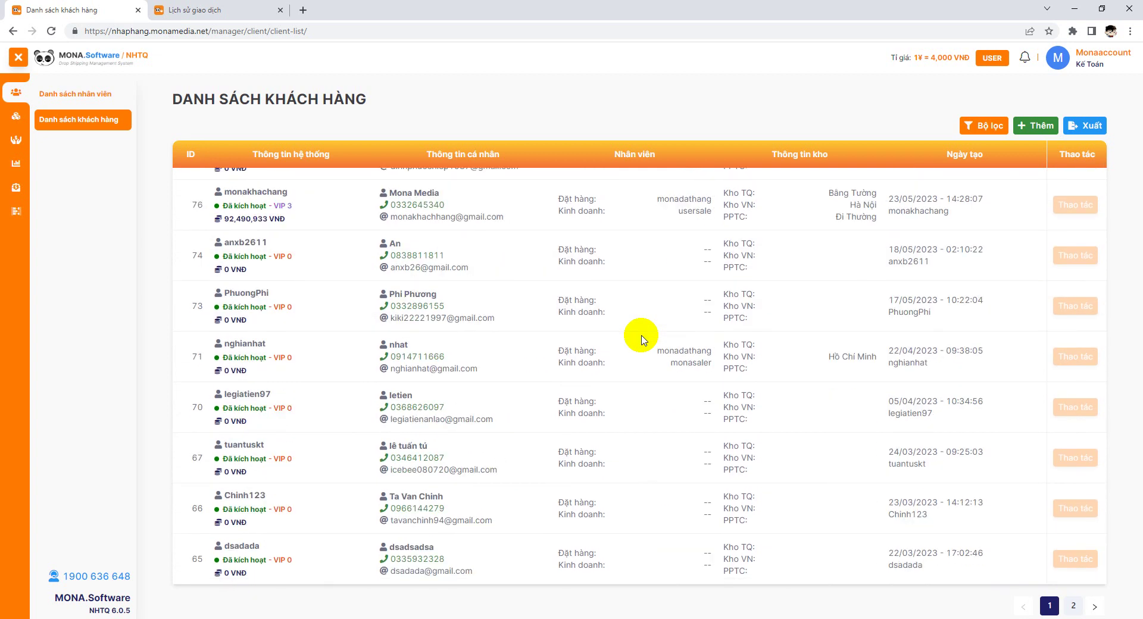
scroll(642, 339, down, 1)
scroll(641, 339, up, 10)
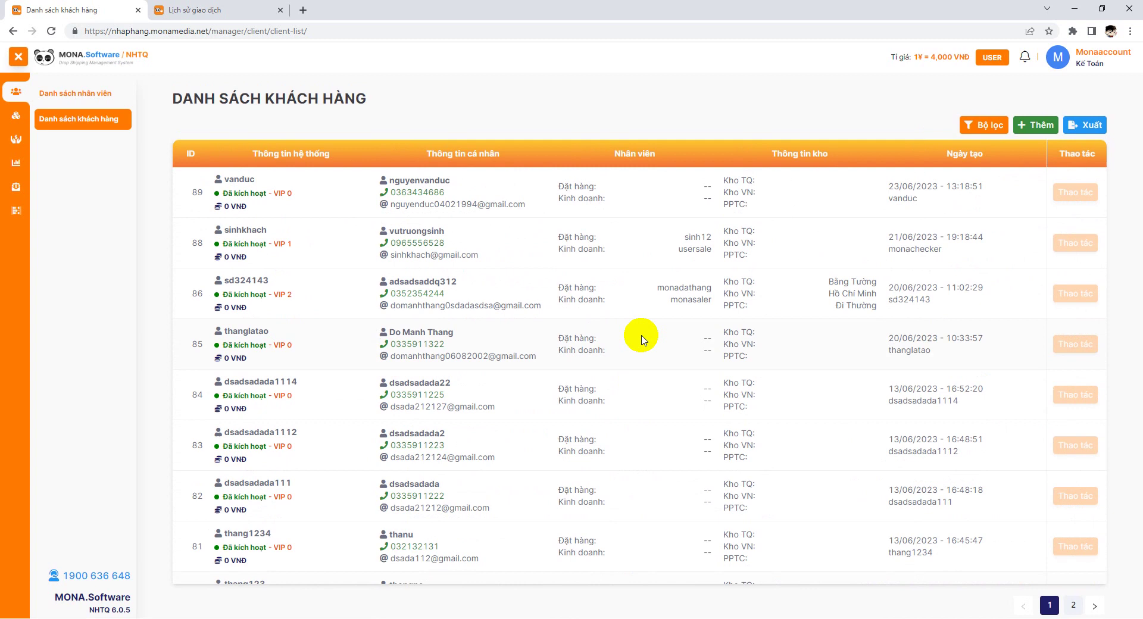
Step: View the purchase order list Đơn mua hộ, followed by the Đơn mua hộ khác list
click(21, 128)
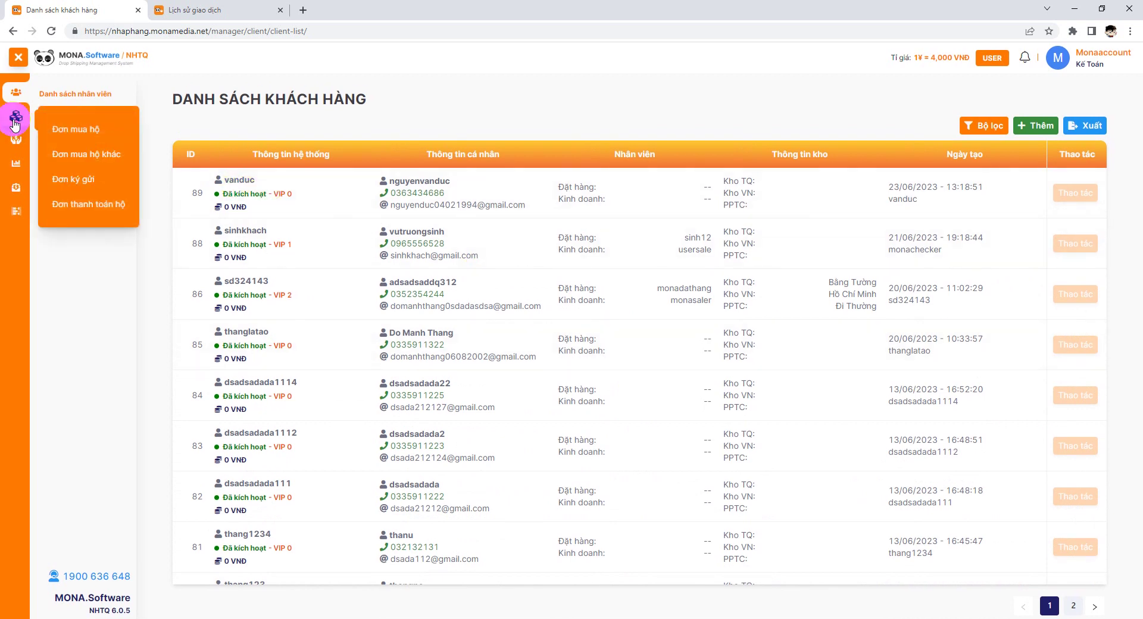
click(93, 137)
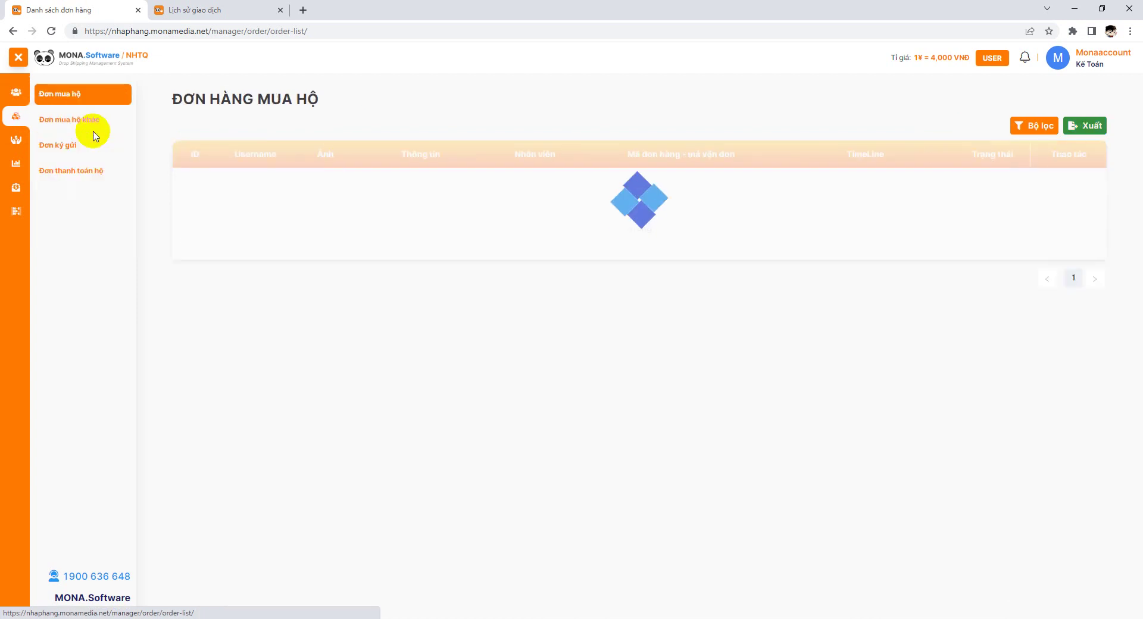
click(66, 120)
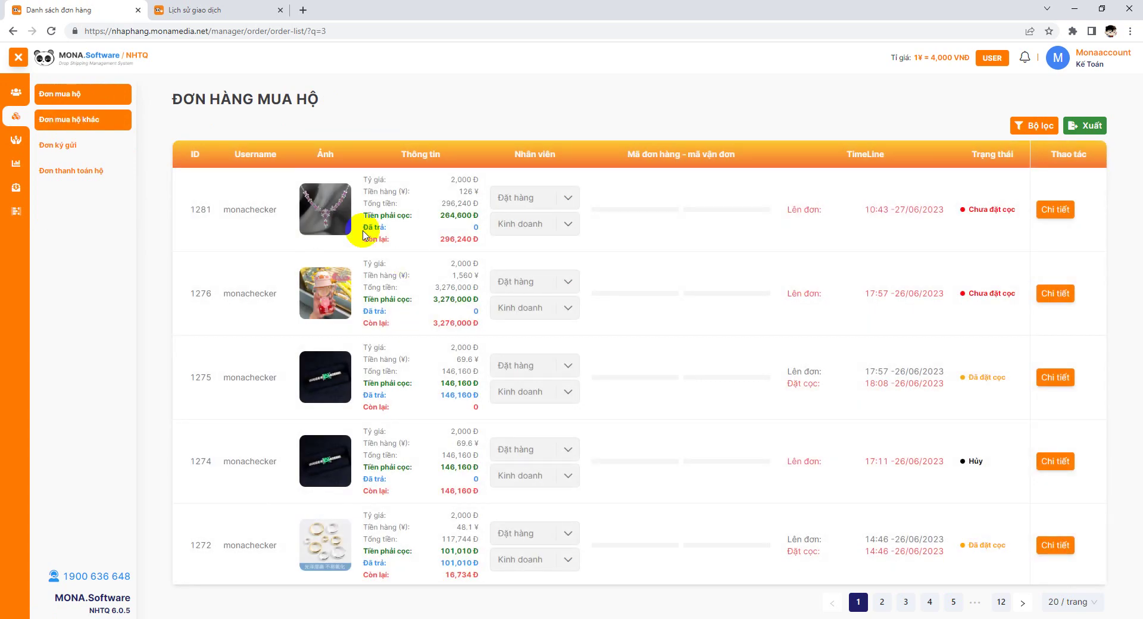
Step: Open the consignment order list (Đơn ký gửi) and look through its fees and statuses
click(73, 170)
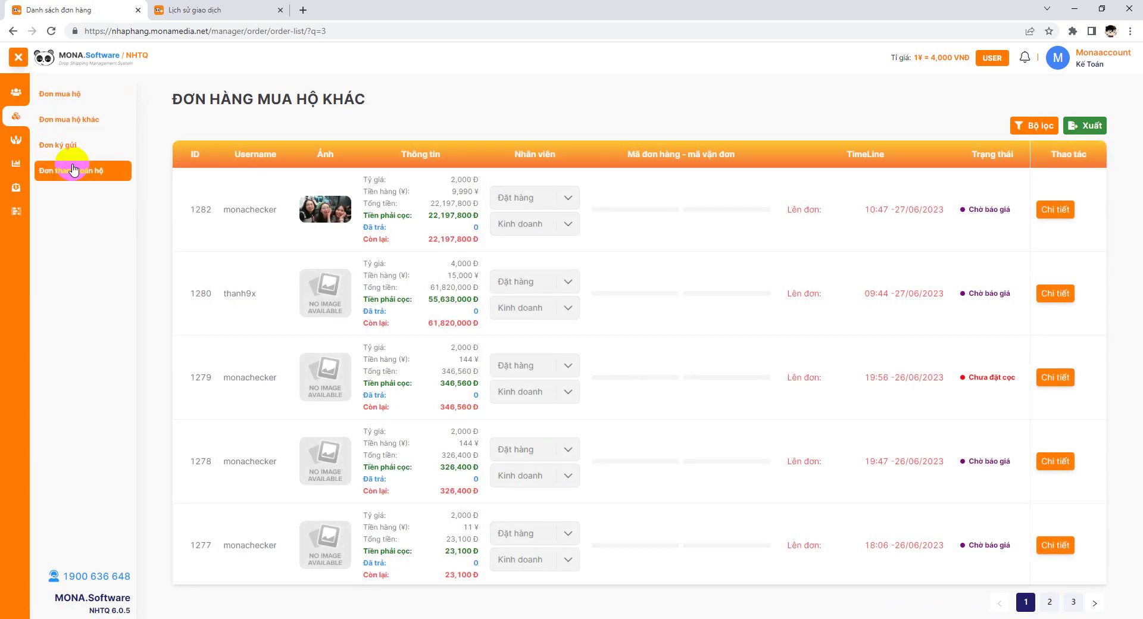
click(85, 145)
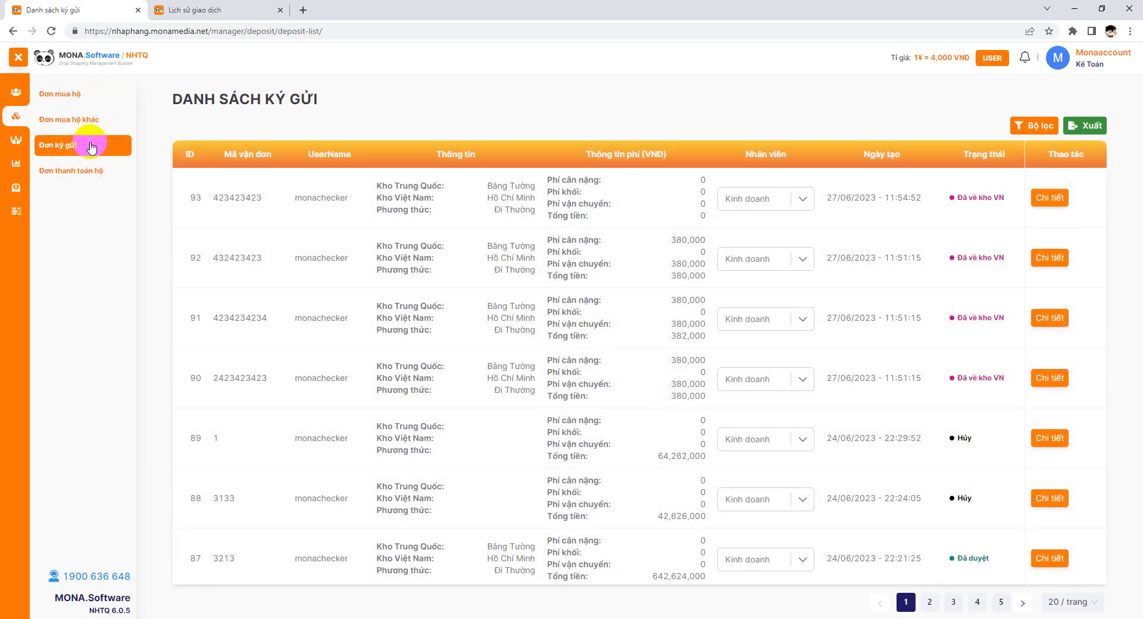
scroll(546, 388, down, 5)
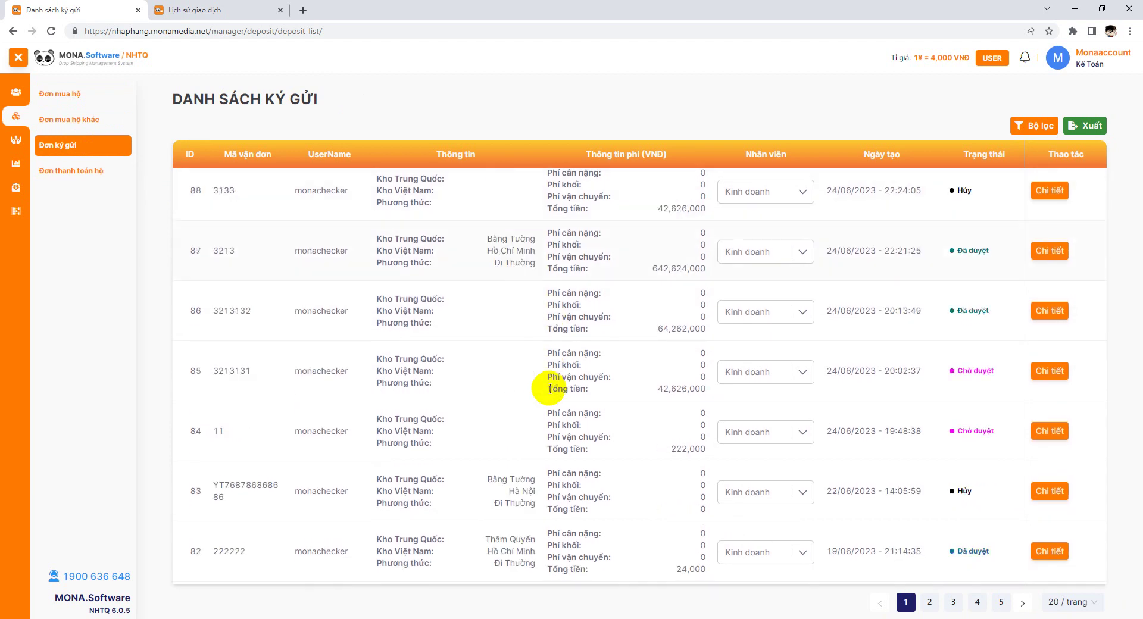
scroll(549, 389, down, 1)
scroll(563, 442, down, 7)
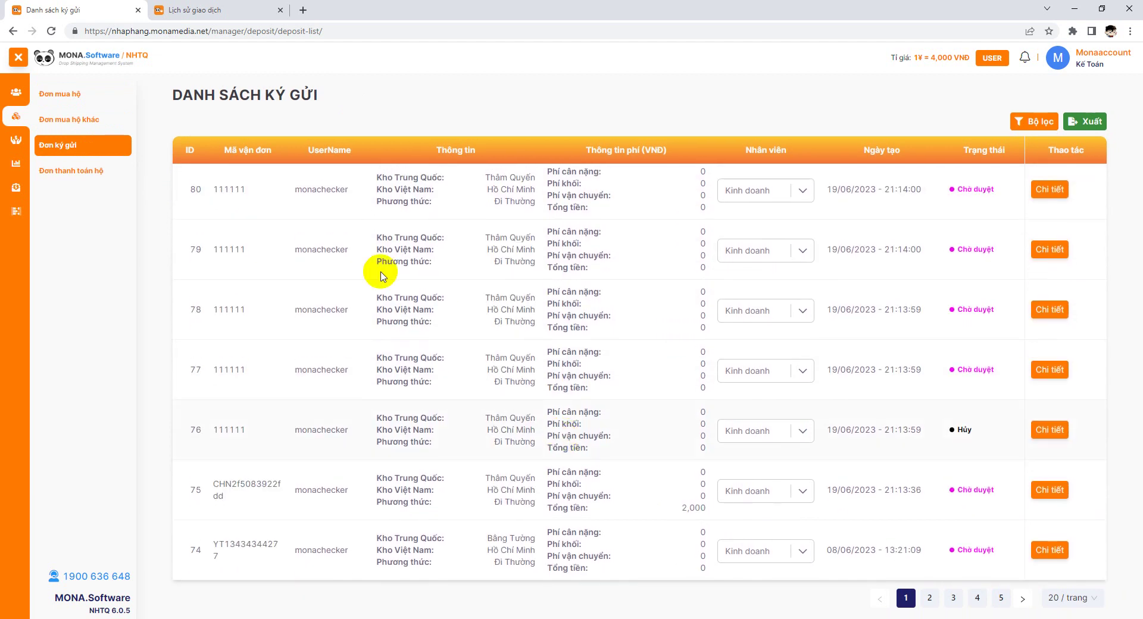
Step: Open the payment request list (Đơn thanh toán hộ) and look through the requests
click(87, 156)
click(89, 170)
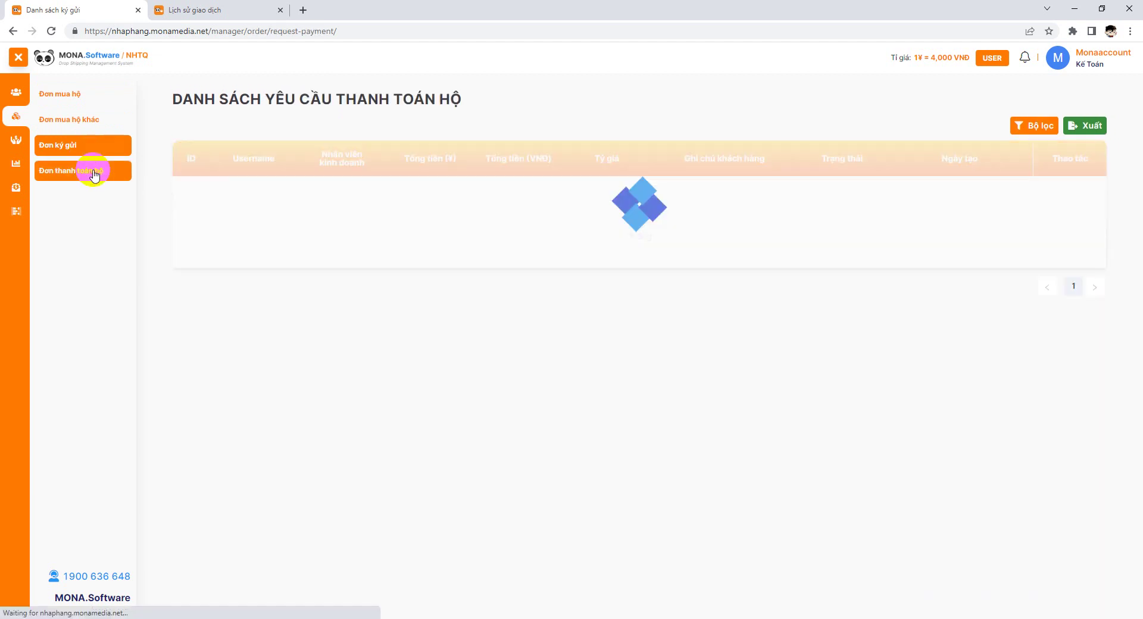
scroll(646, 327, down, 5)
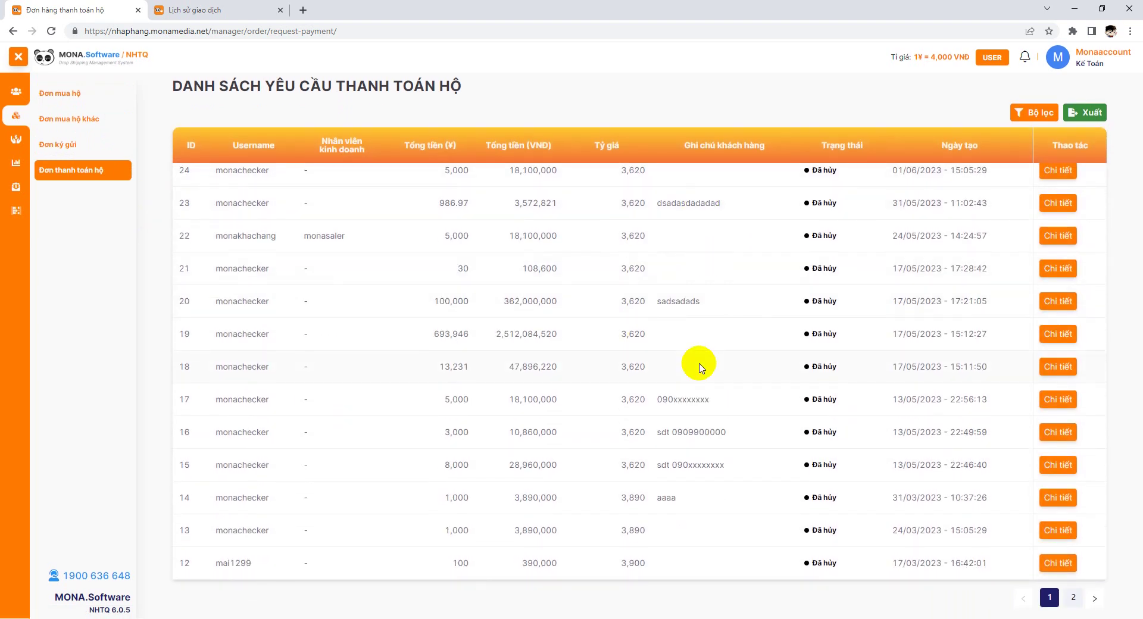
Step: Open the top-up form (Nạp tiền) for the first customer in the Nạp tiền cá nhân list
click(15, 142)
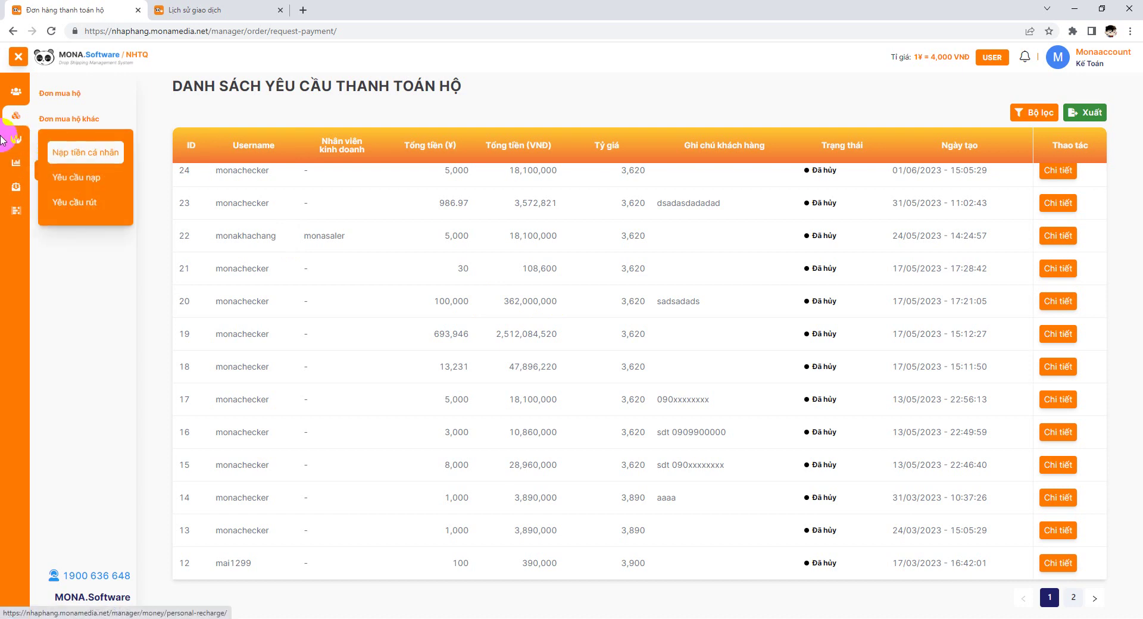
click(74, 152)
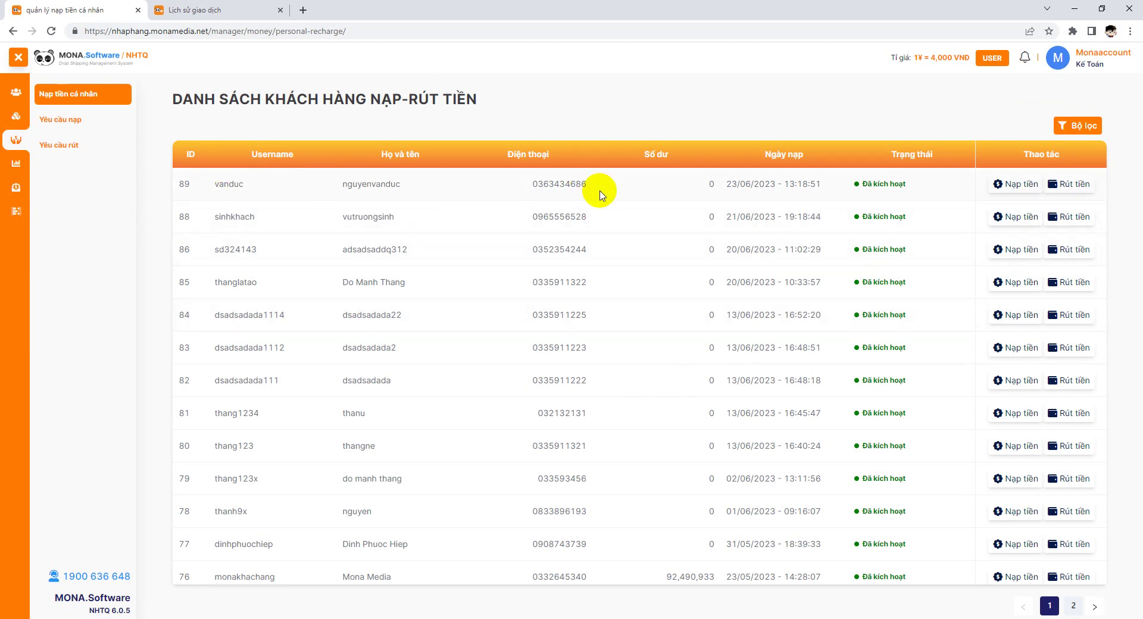
click(1011, 184)
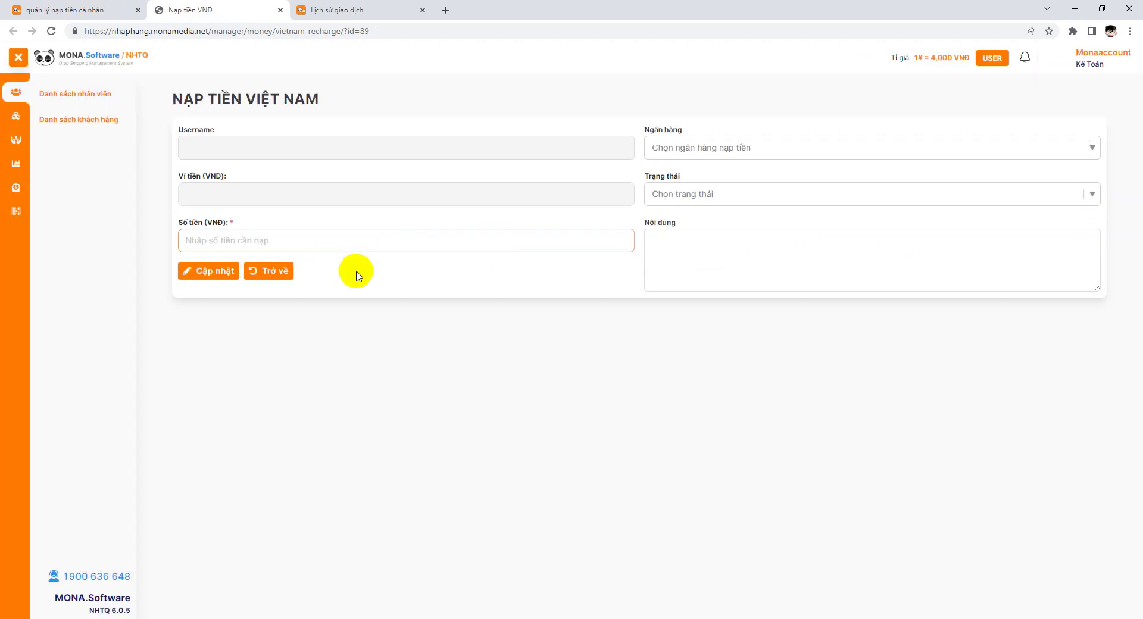
Step: Set the top-up amount to 5,000,000 VNĐ, the bank to Techcombank - Cầu Giấy and the status to Đã duyệt
click(423, 237)
text(5,000,000 VNĐ)
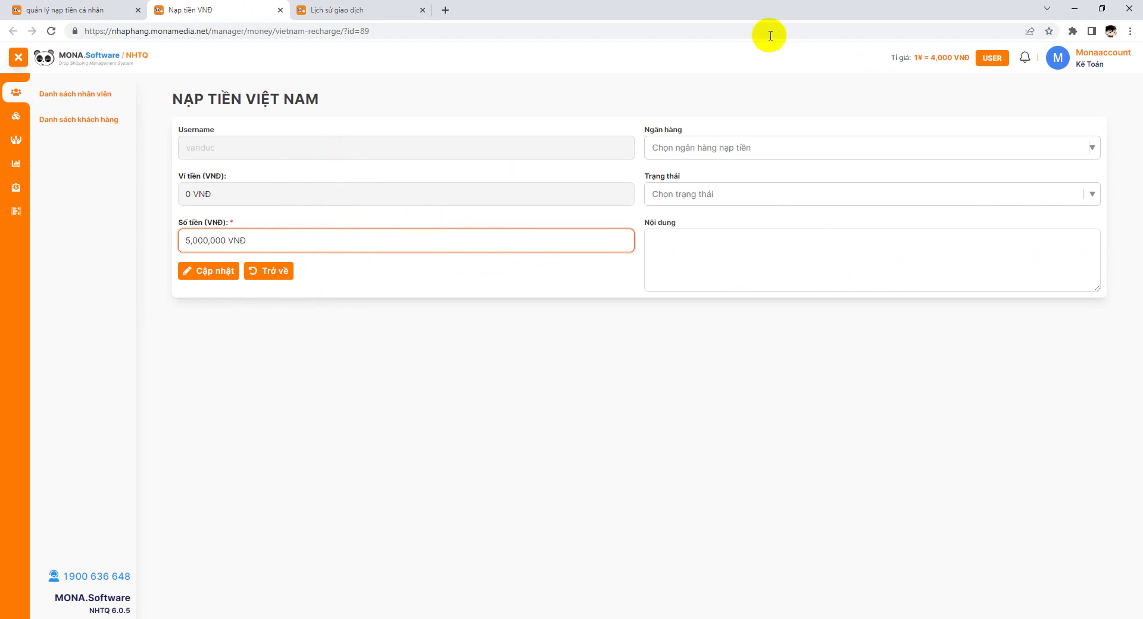
click(800, 148)
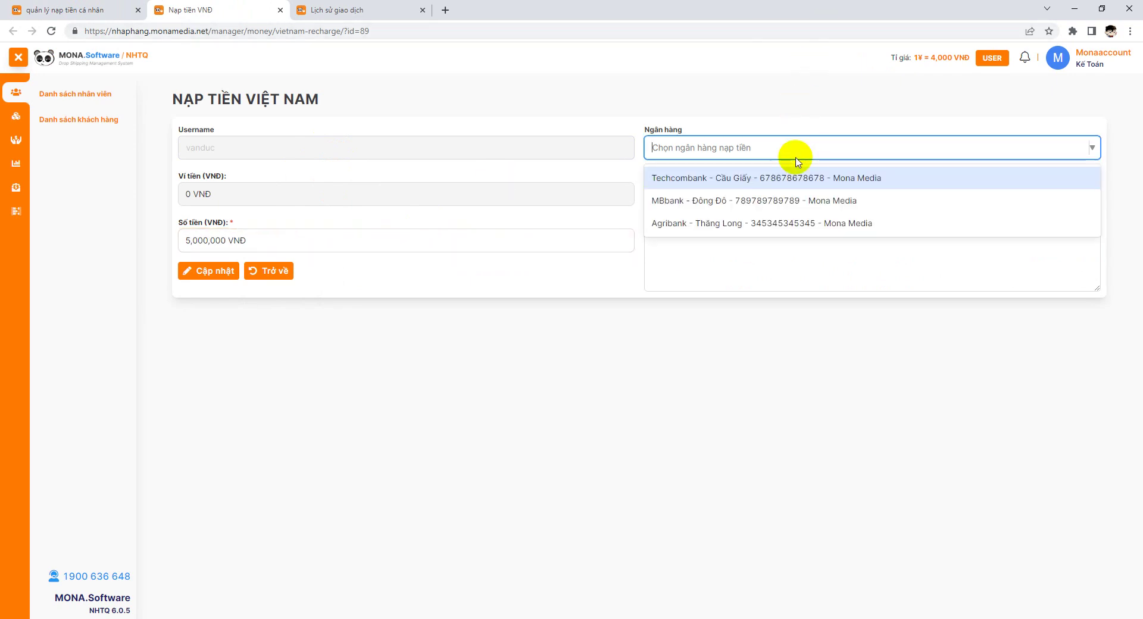
click(793, 182)
click(797, 187)
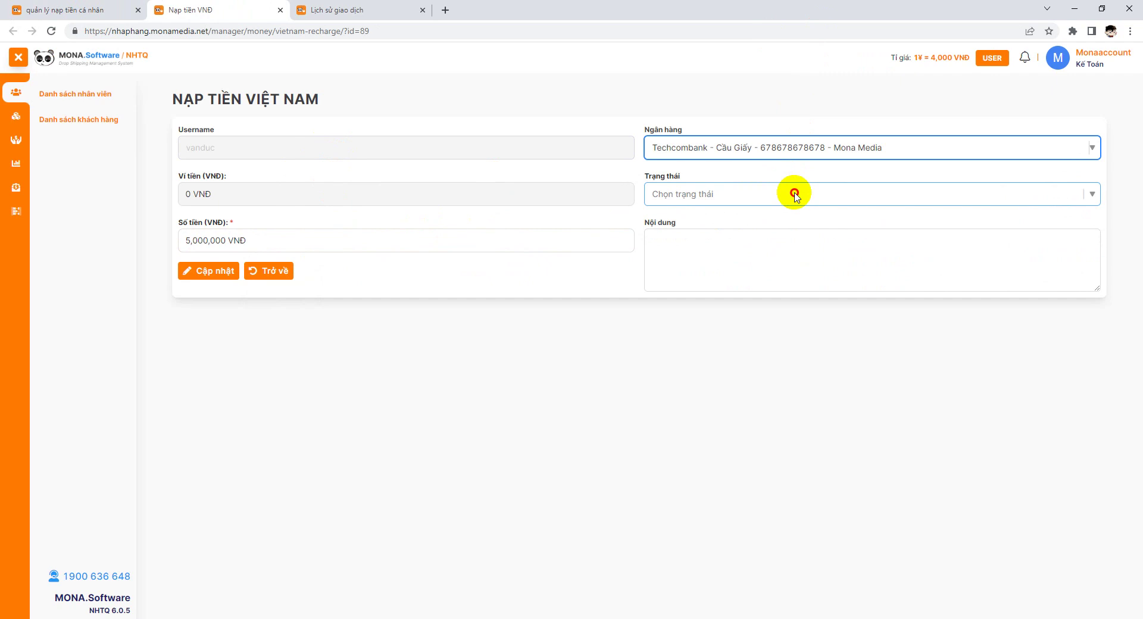
click(780, 144)
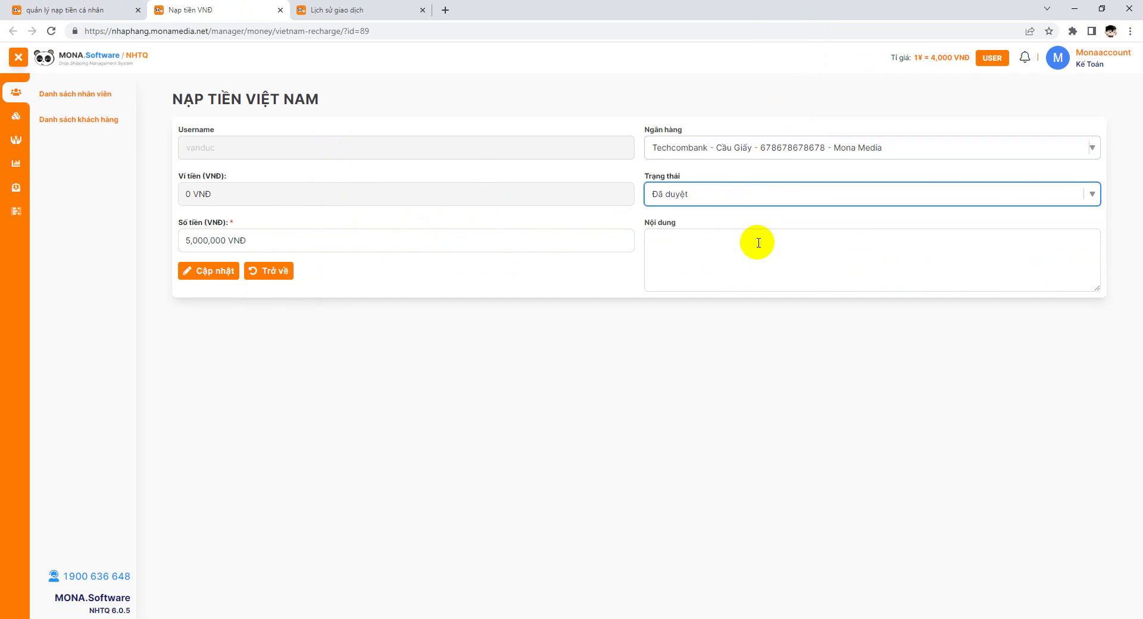
Step: Enter "nap cho khach" as the top-up's content and submit the top-up
click(753, 260)
text(nap cho khach)
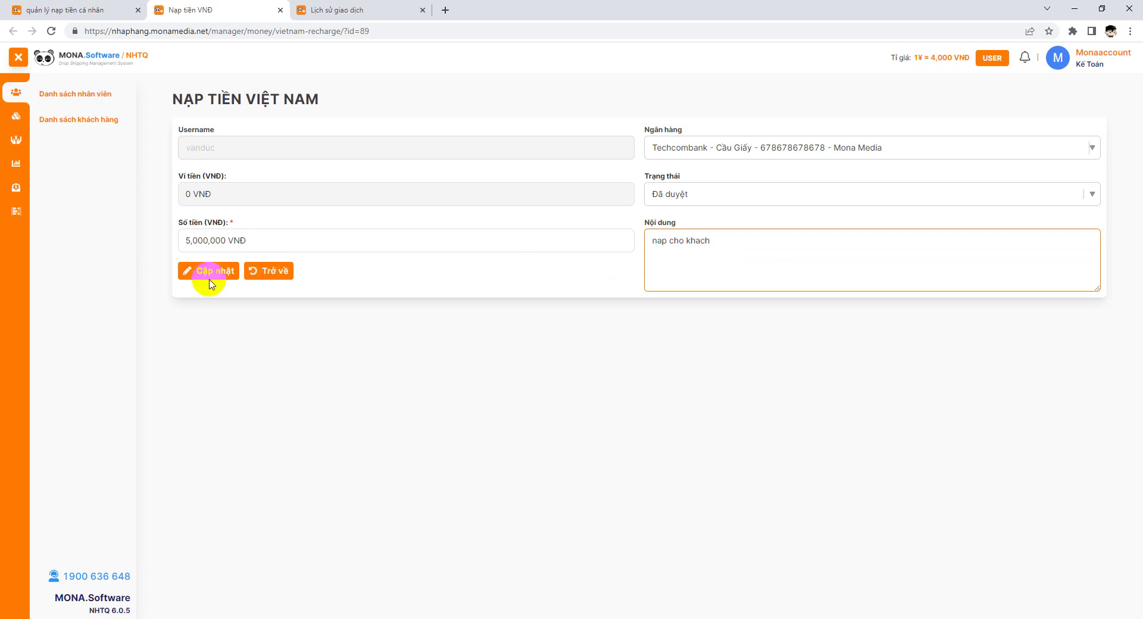
click(210, 280)
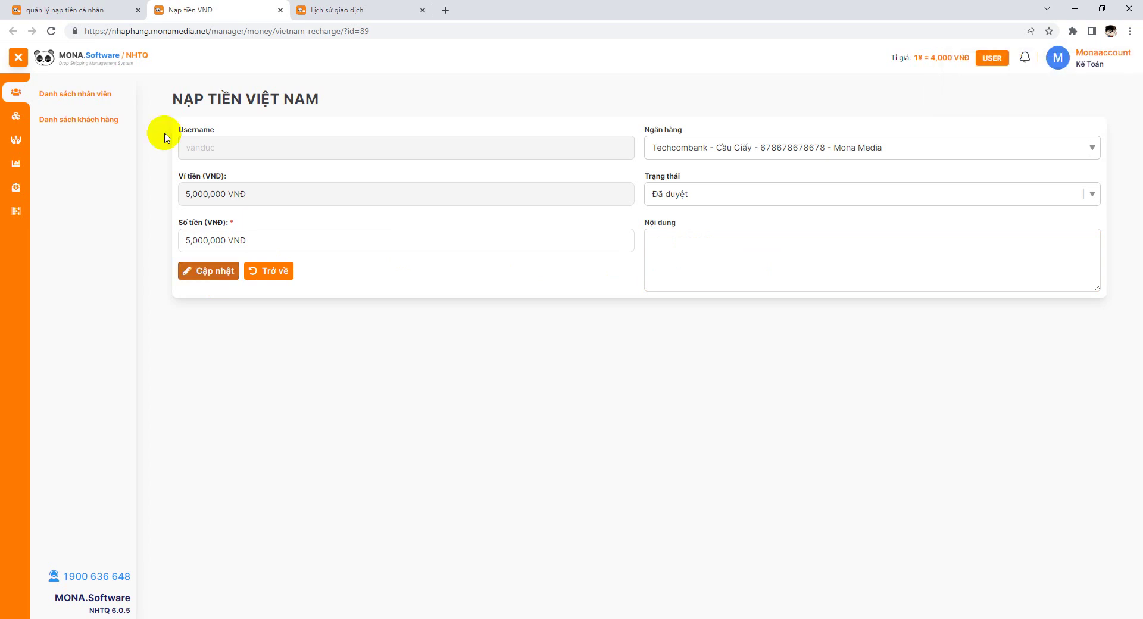
Step: Check the topped-up customer's balance in the customer list and examine the deposit history under Yêu cầu nạp
click(107, 128)
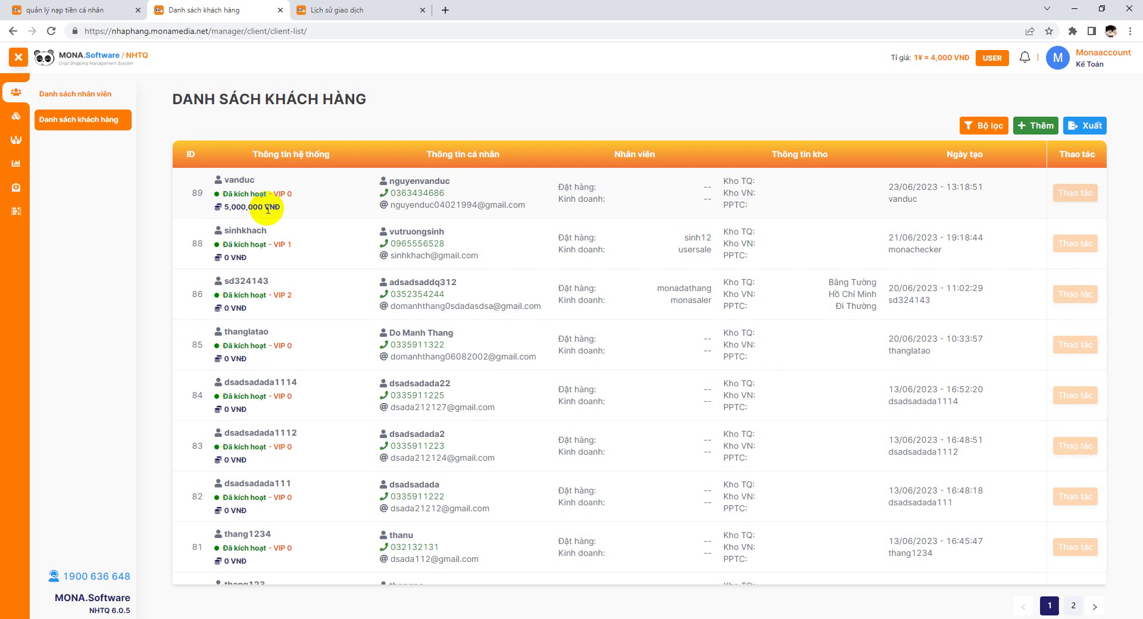
click(16, 178)
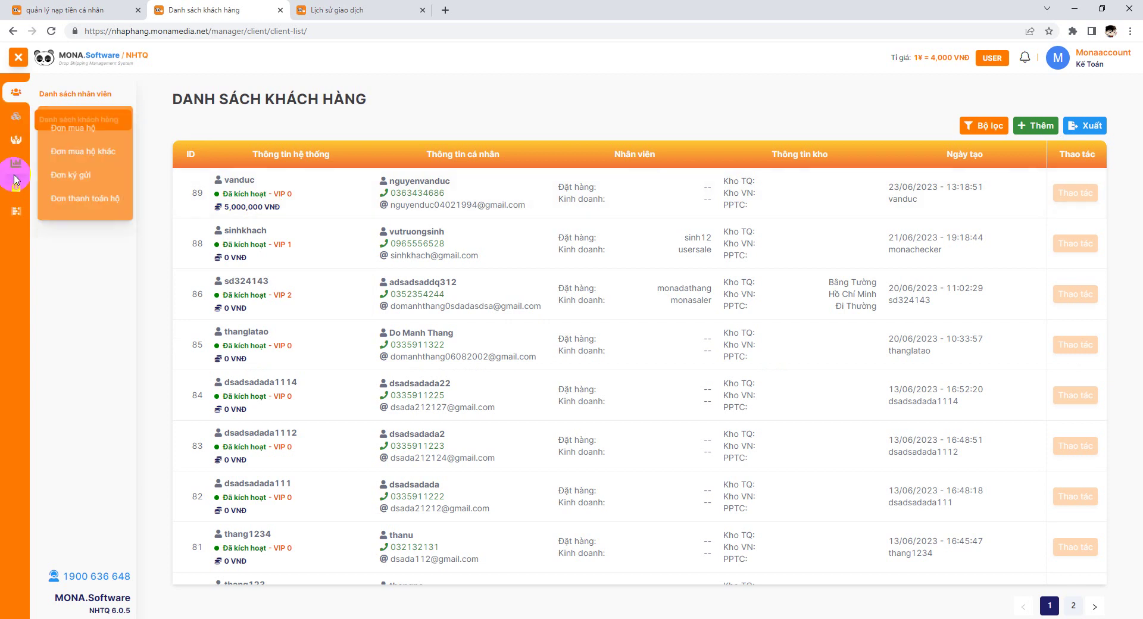
click(15, 149)
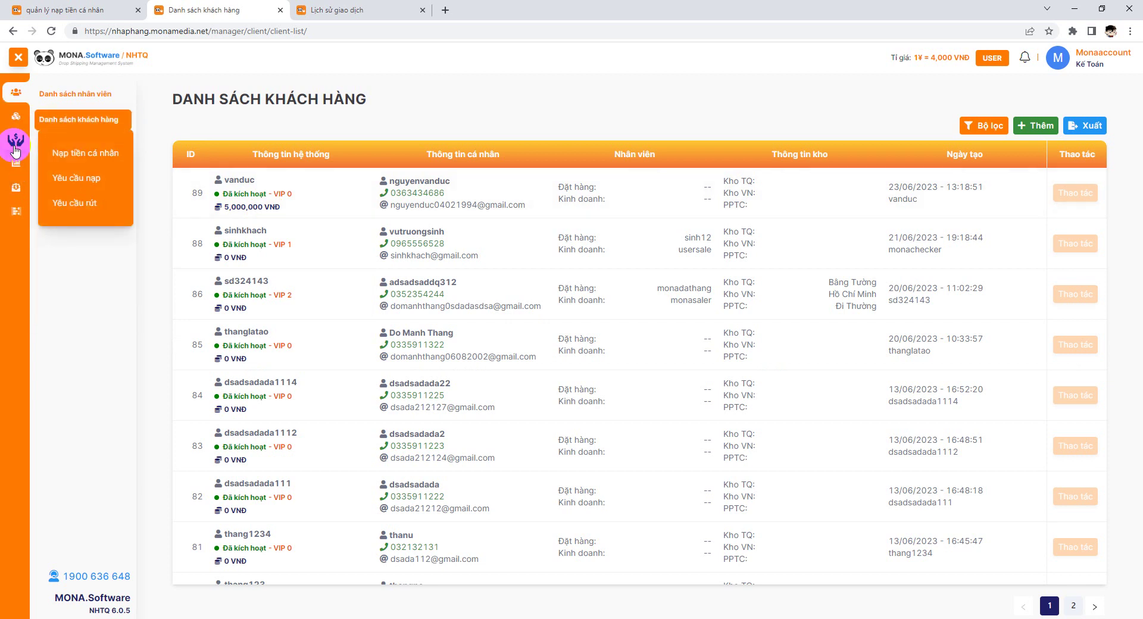
click(95, 186)
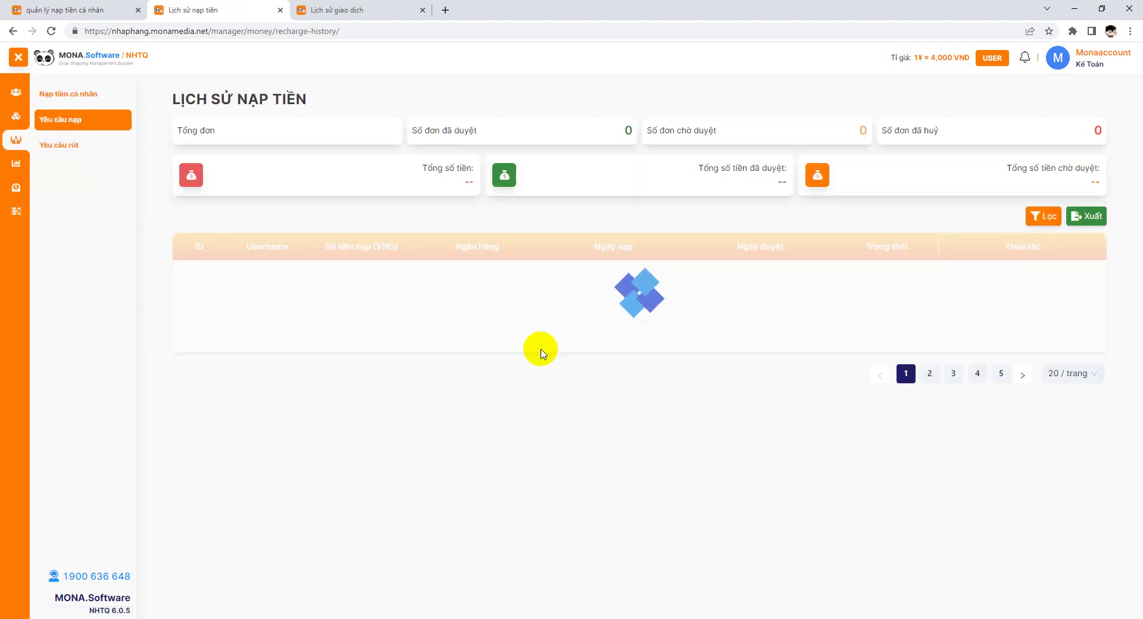
scroll(582, 370, down, 4)
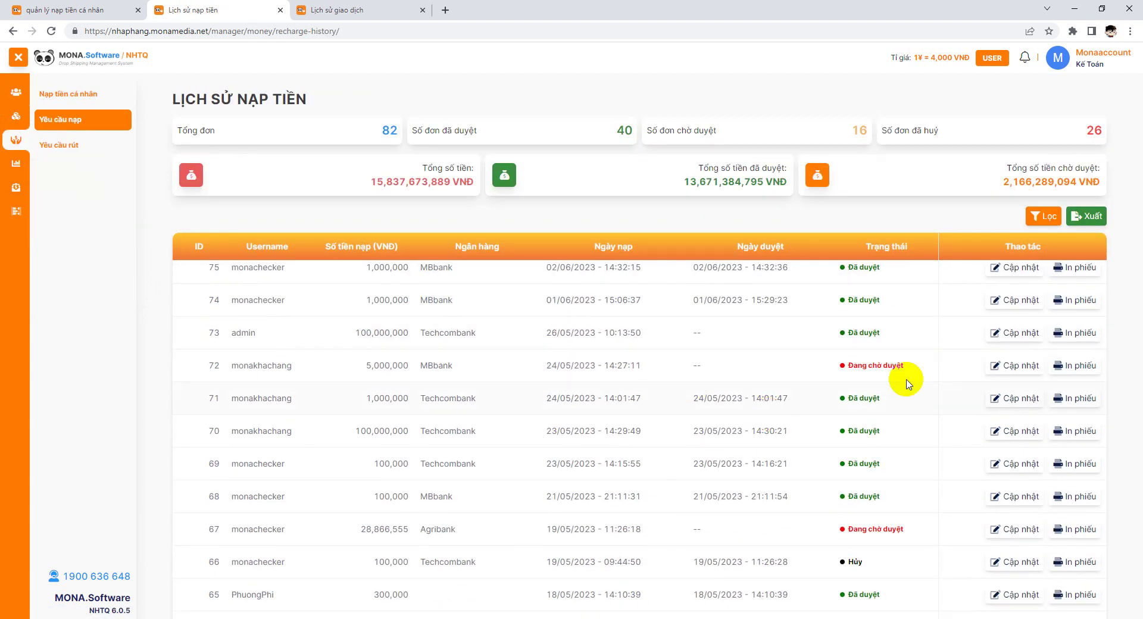
scroll(897, 435, up, 4)
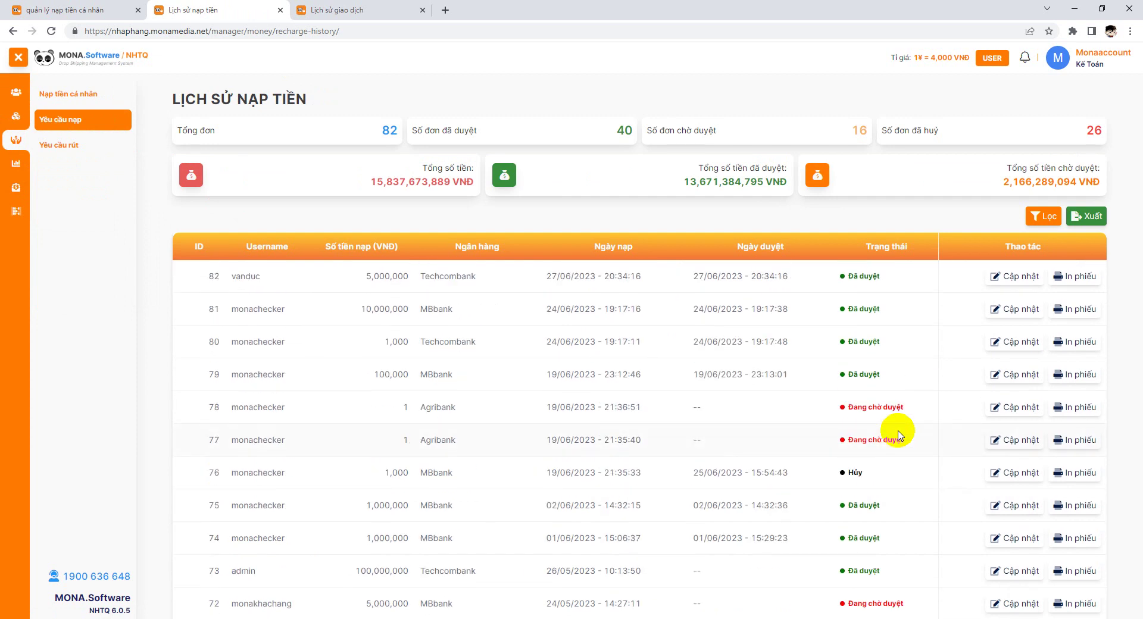
Step: Set the status of the pending 5,000,000 VNĐ MBbank deposit request to Đã duyệt and save the update
scroll(897, 434, down, 3)
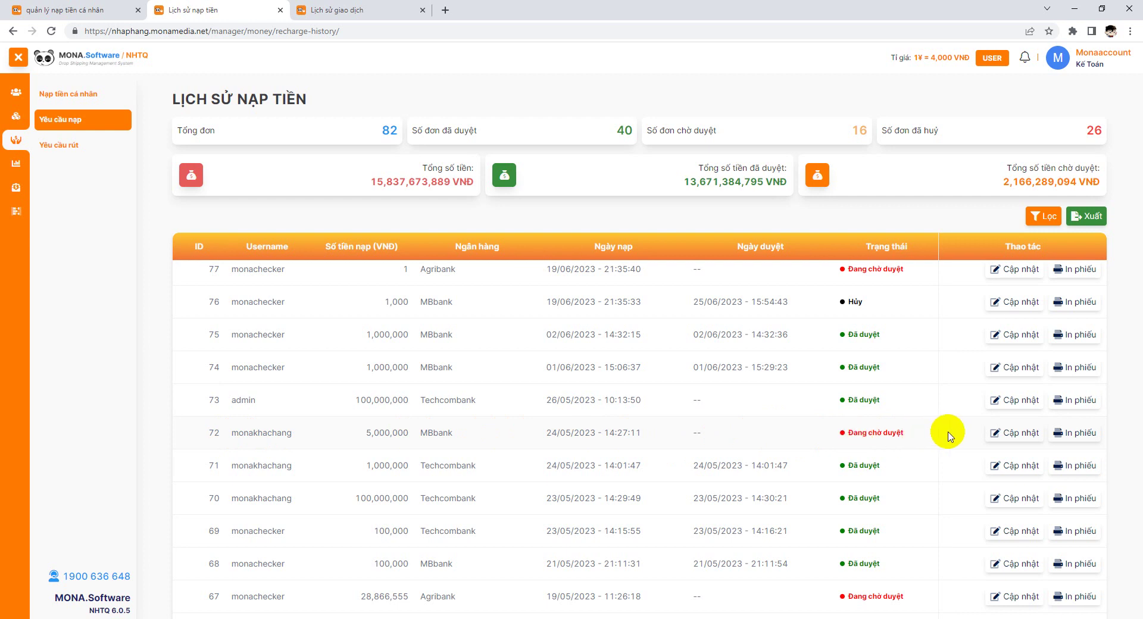
click(1014, 434)
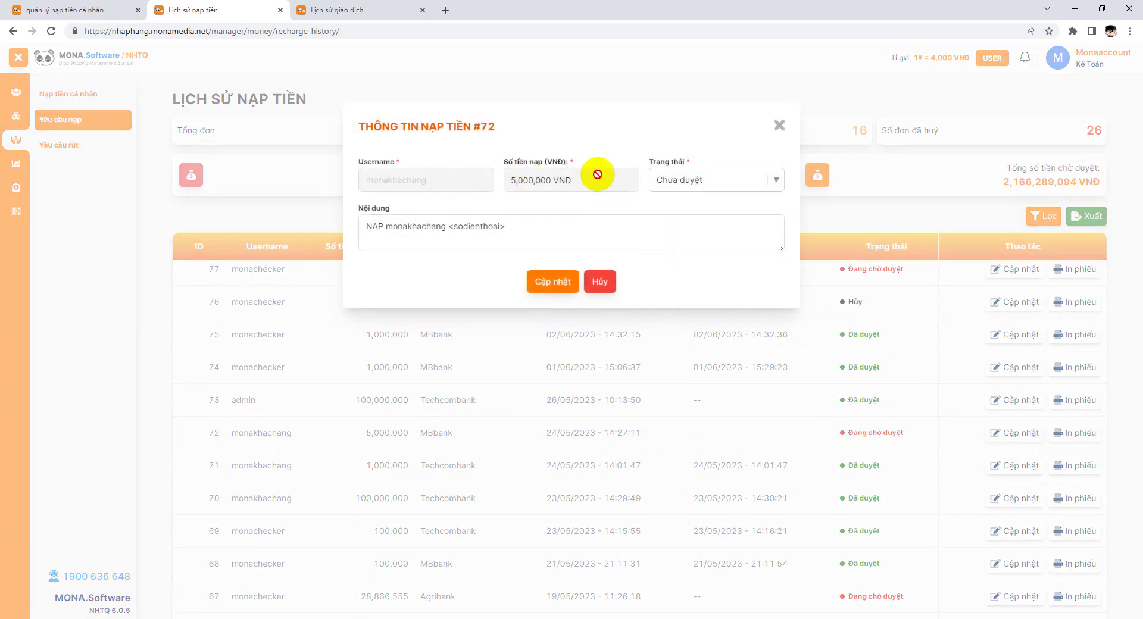
click(675, 183)
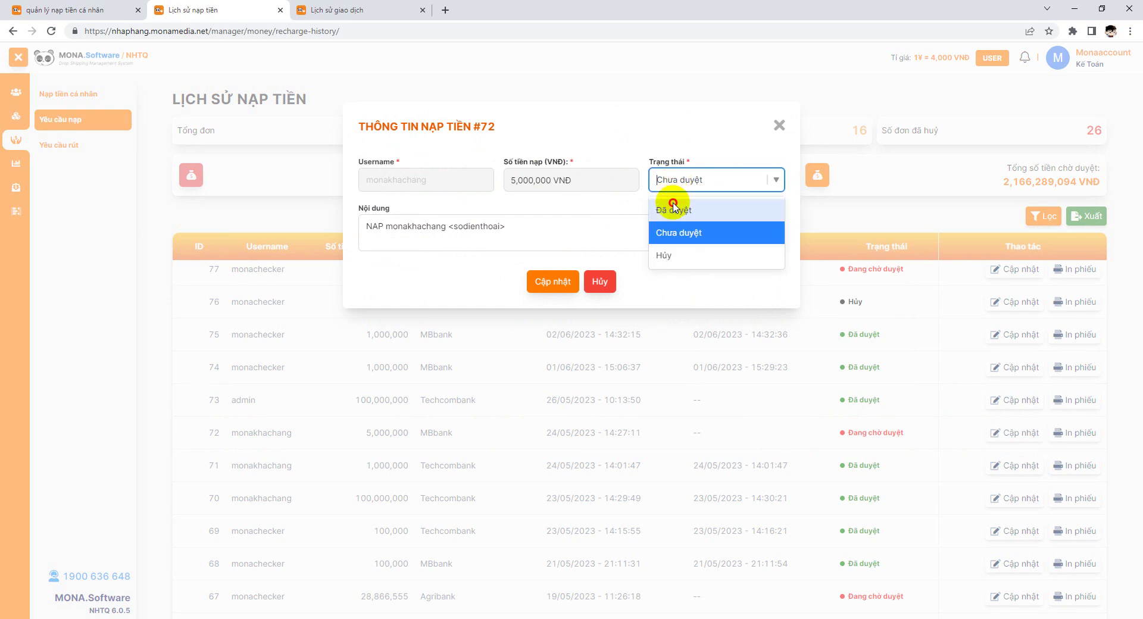
click(673, 209)
click(568, 280)
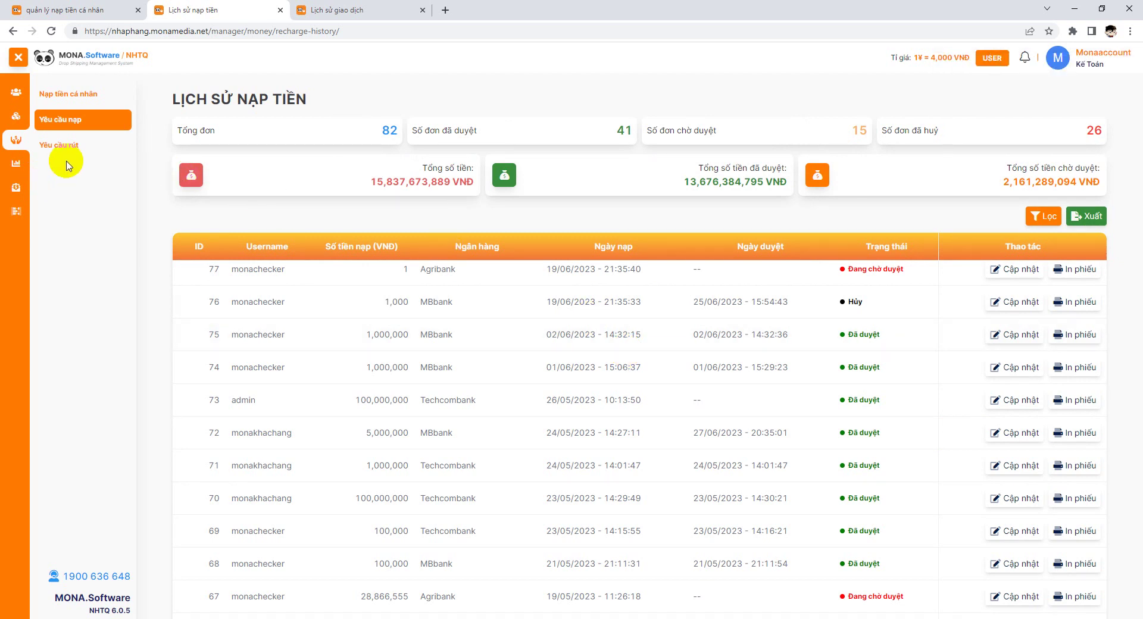
Step: Open the withdrawal requests (Yêu cầu rút) and examine the withdrawal history's summary figures and request list
click(86, 146)
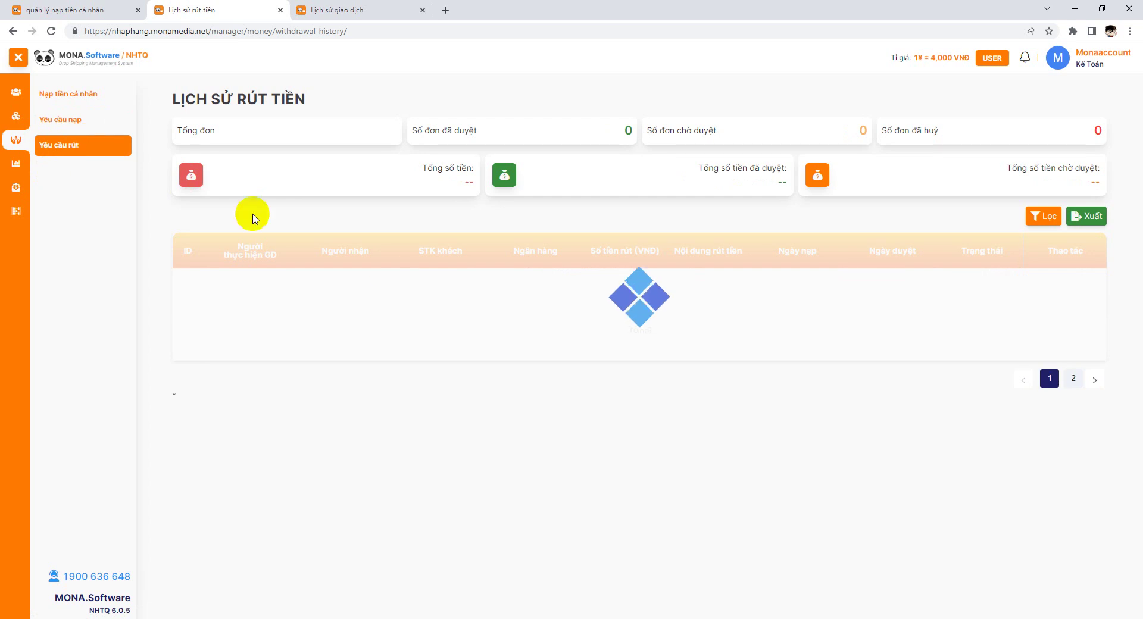
scroll(584, 395, down, 2)
scroll(584, 395, up, 2)
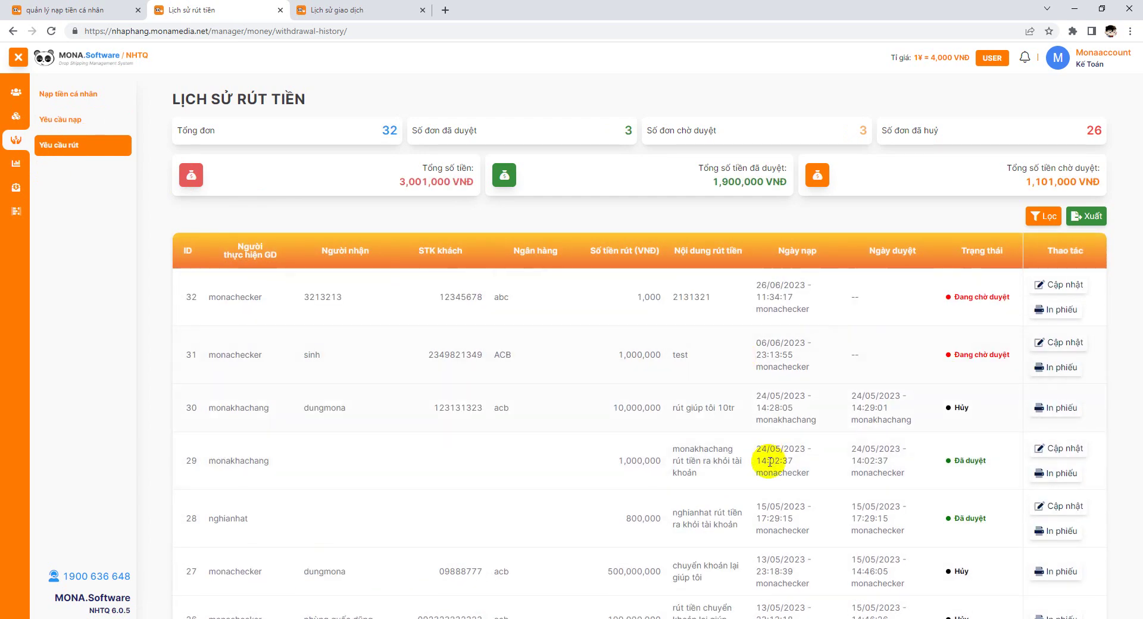
scroll(768, 464, down, 4)
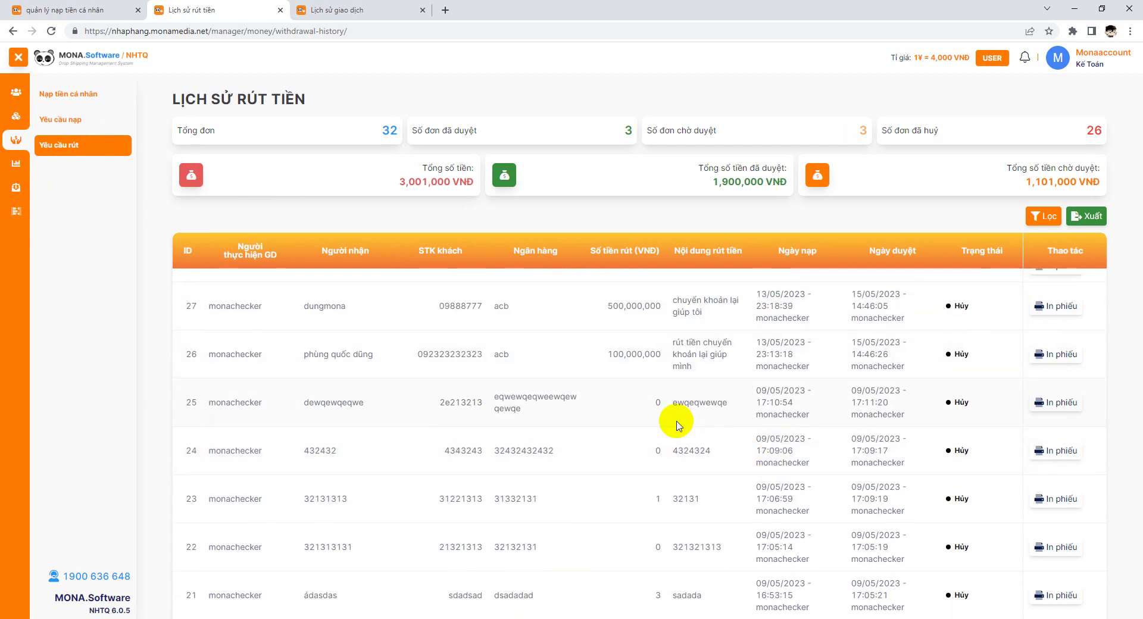
scroll(676, 423, down, 1)
Step: Open the revenue statistics (Doanh thu) and examine the fee chart, the Chi tiết totals and the Thống kê đơn hàng table
click(15, 164)
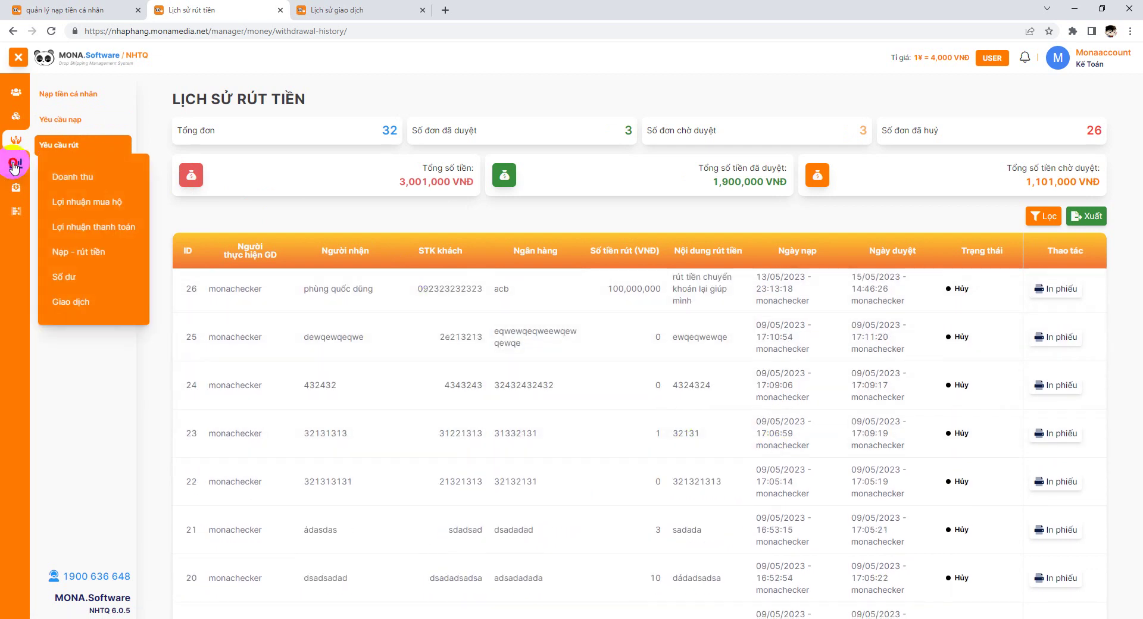
click(77, 176)
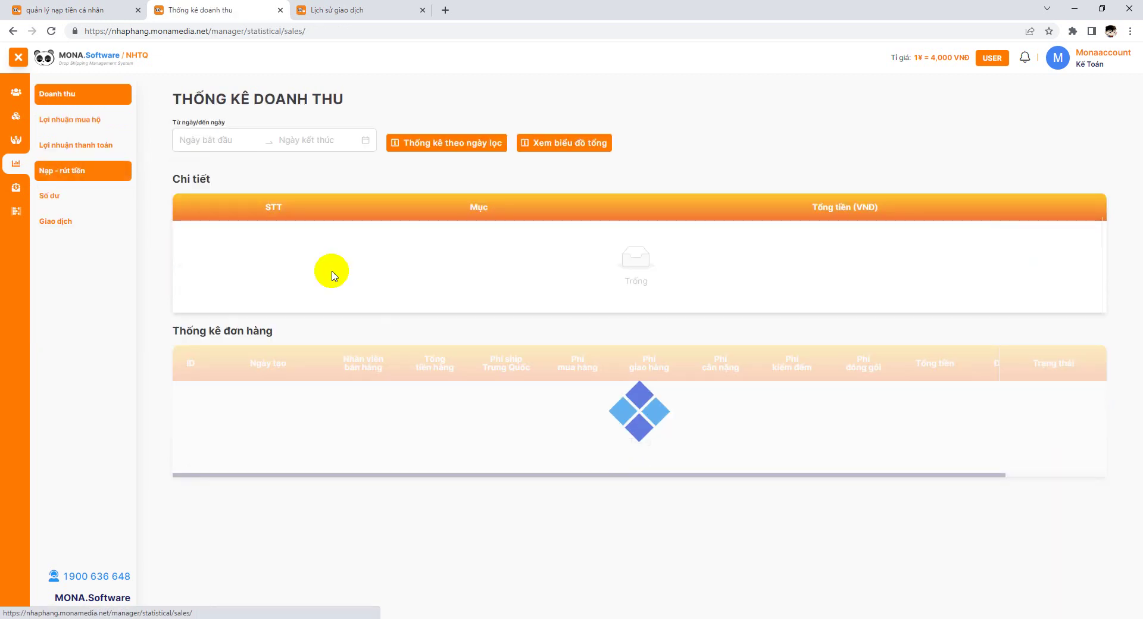
scroll(516, 354, down, 4)
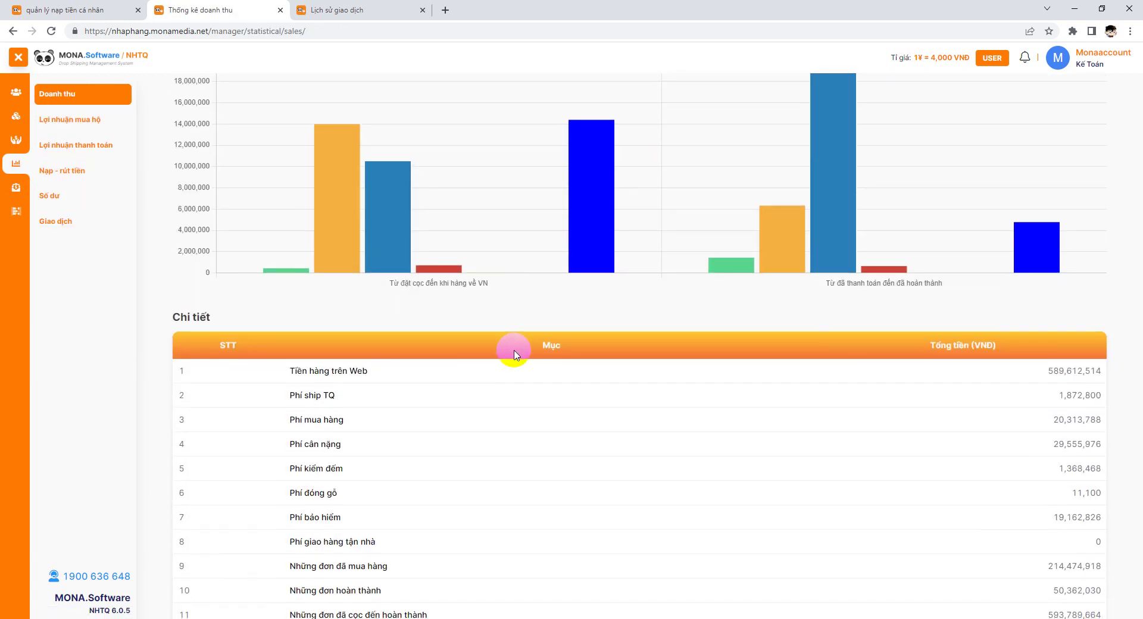
scroll(516, 353, down, 10)
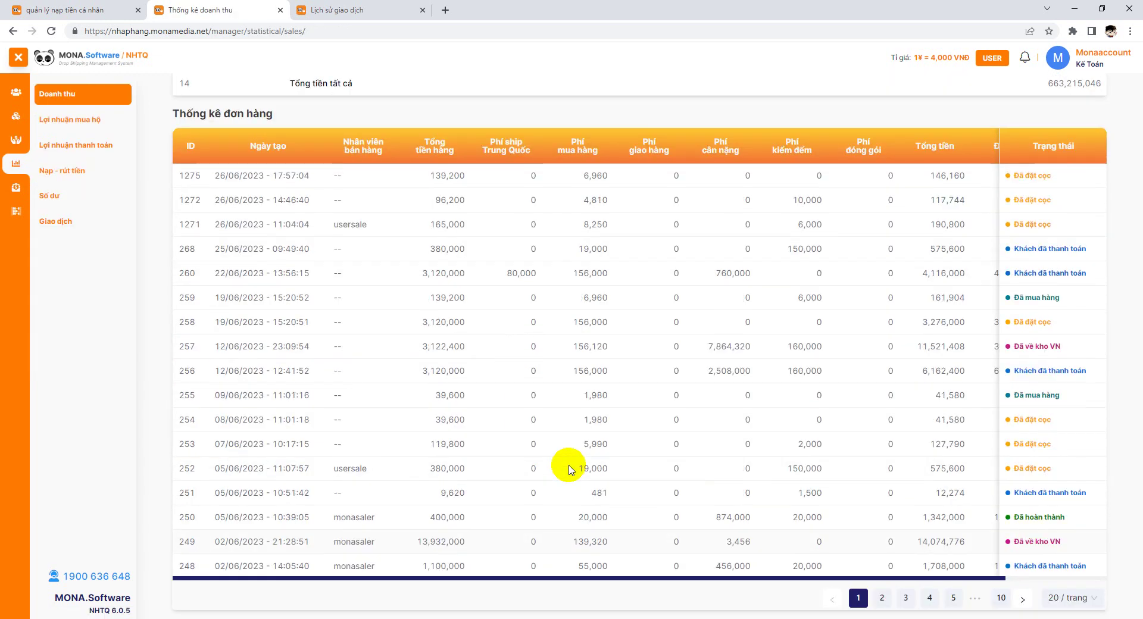
scroll(569, 469, up, 14)
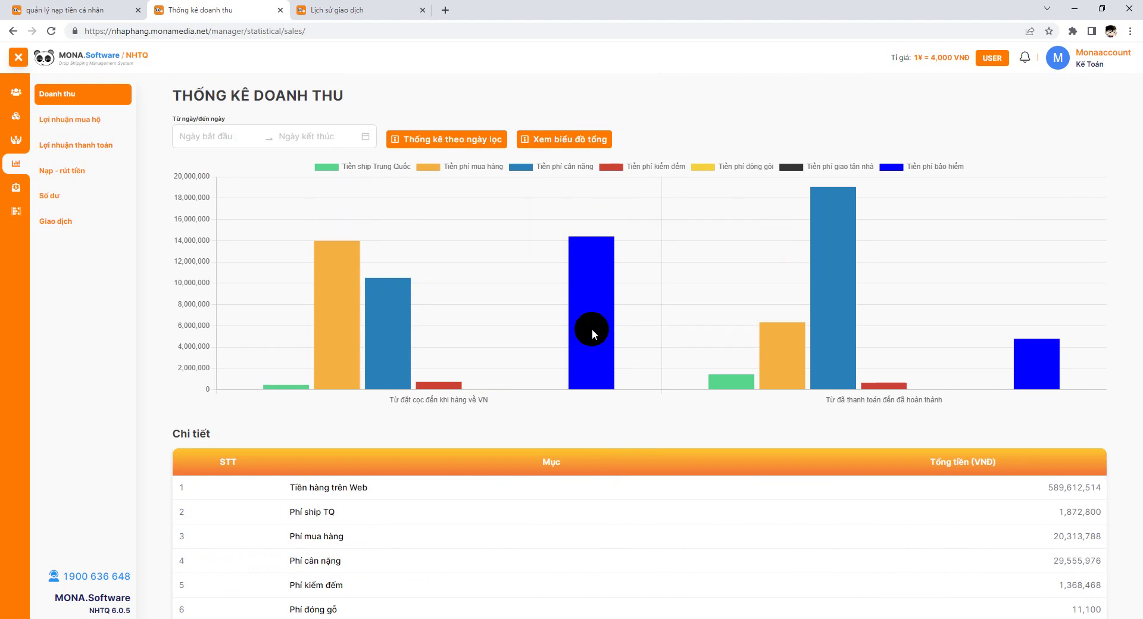
scroll(733, 378, down, 2)
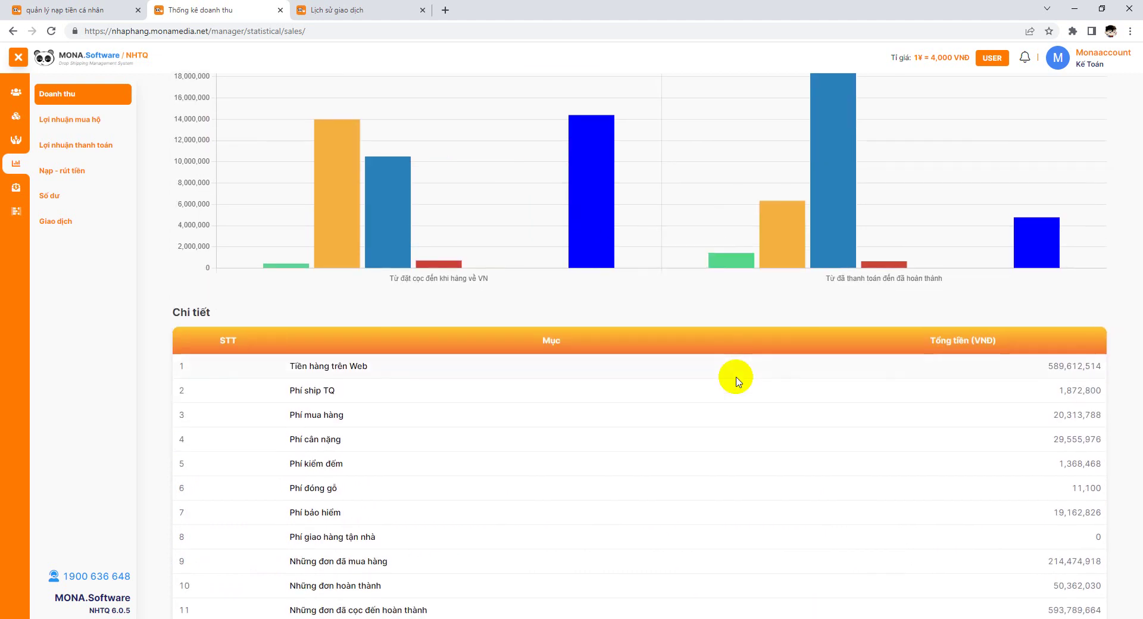
scroll(736, 380, down, 3)
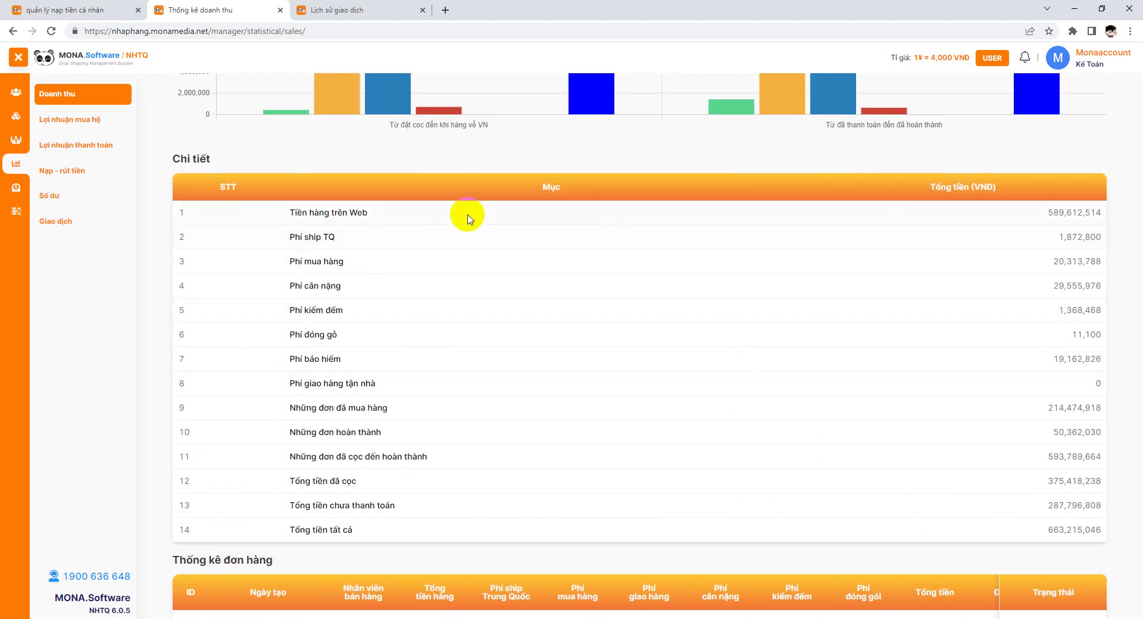
scroll(798, 490, down, 5)
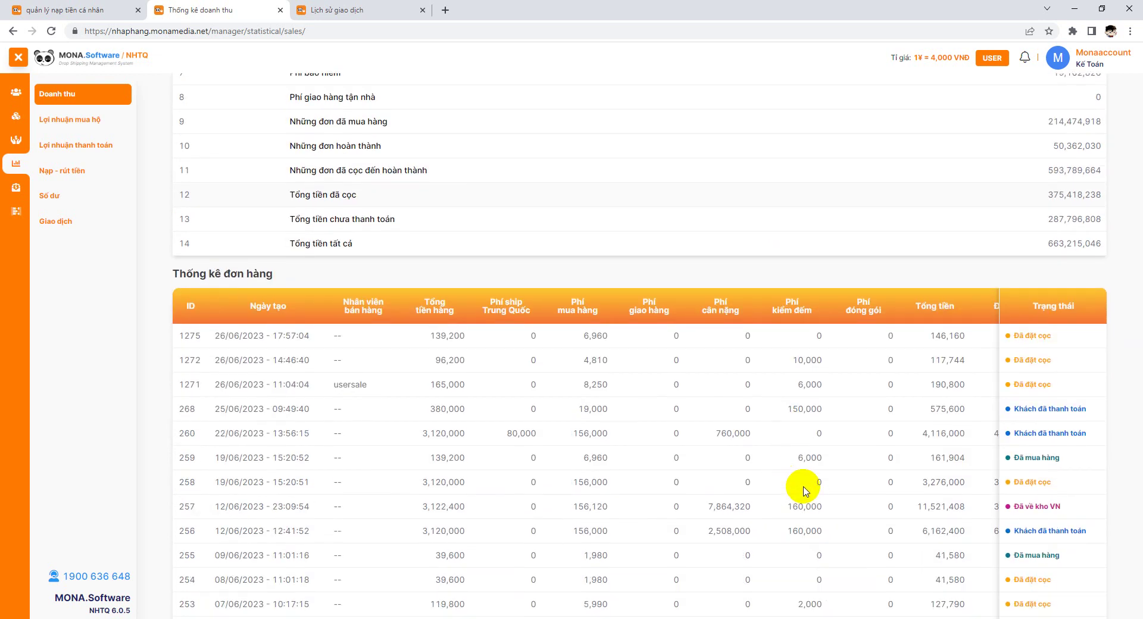
scroll(867, 364, up, 2)
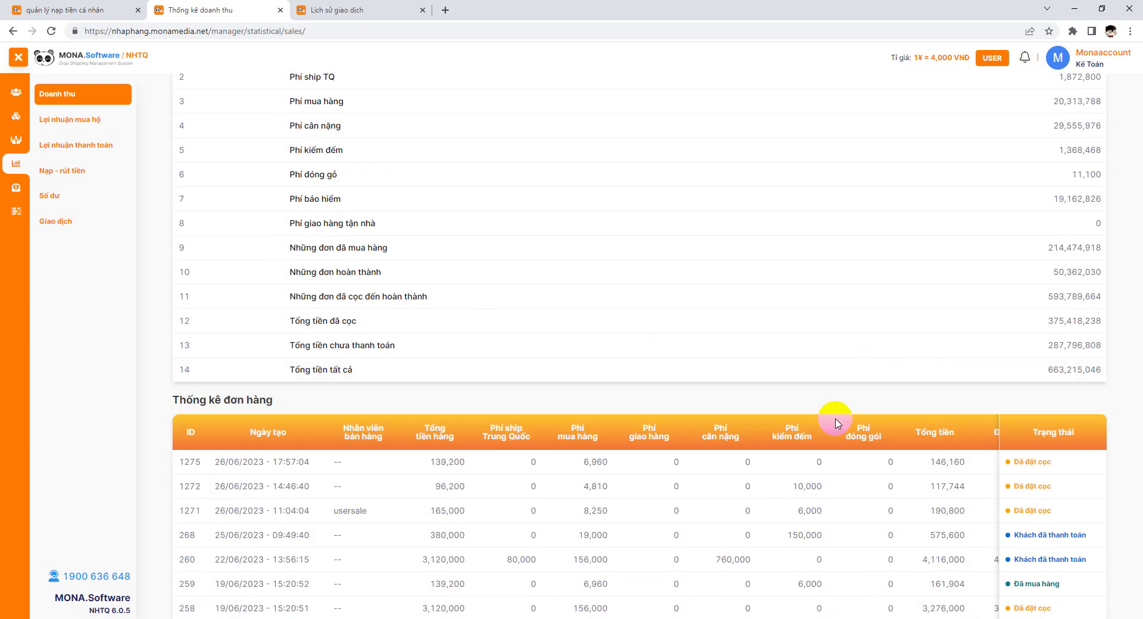
scroll(834, 421, up, 8)
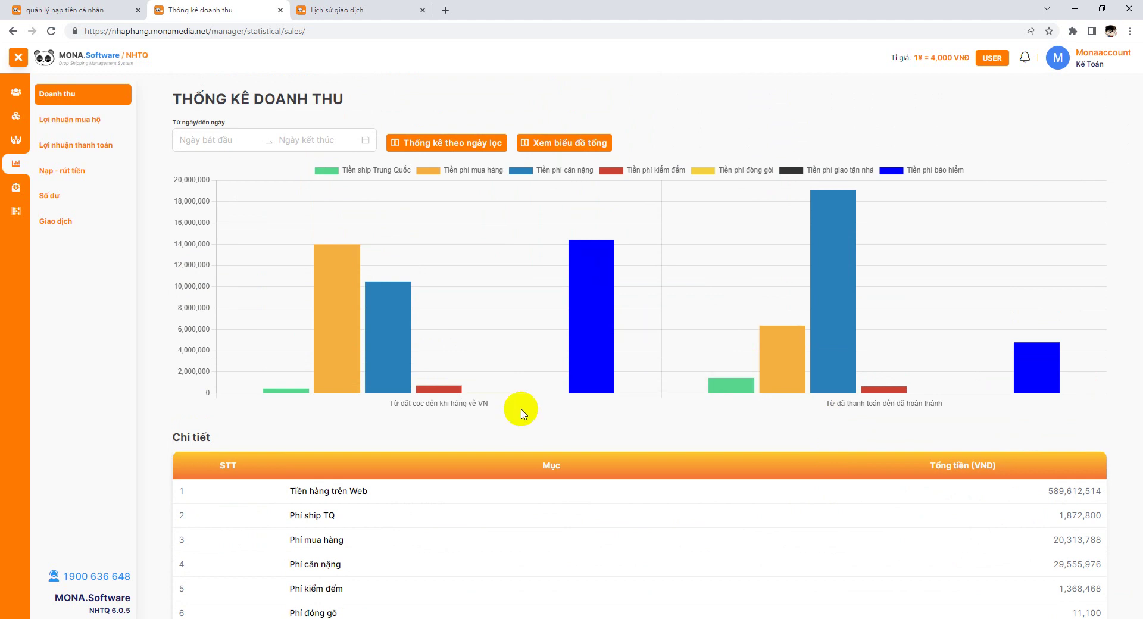
scroll(521, 411, down, 1)
scroll(521, 411, down, 3)
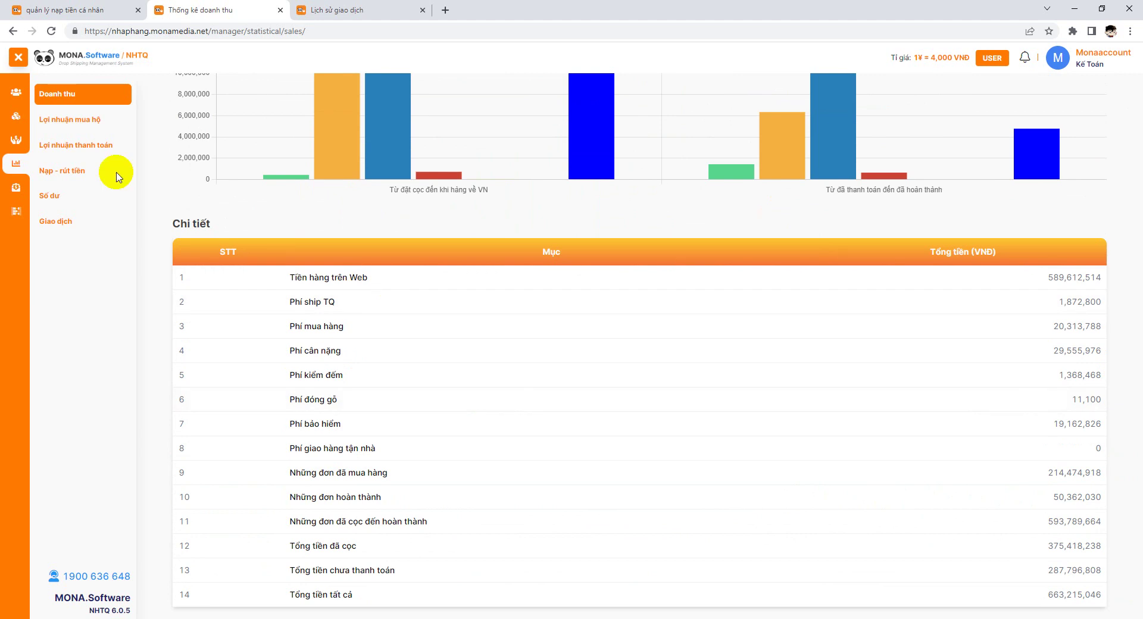
Step: Open the purchase profit statistics (Lợi nhuận mua hộ) and examine the profit chart and per-order table
click(90, 129)
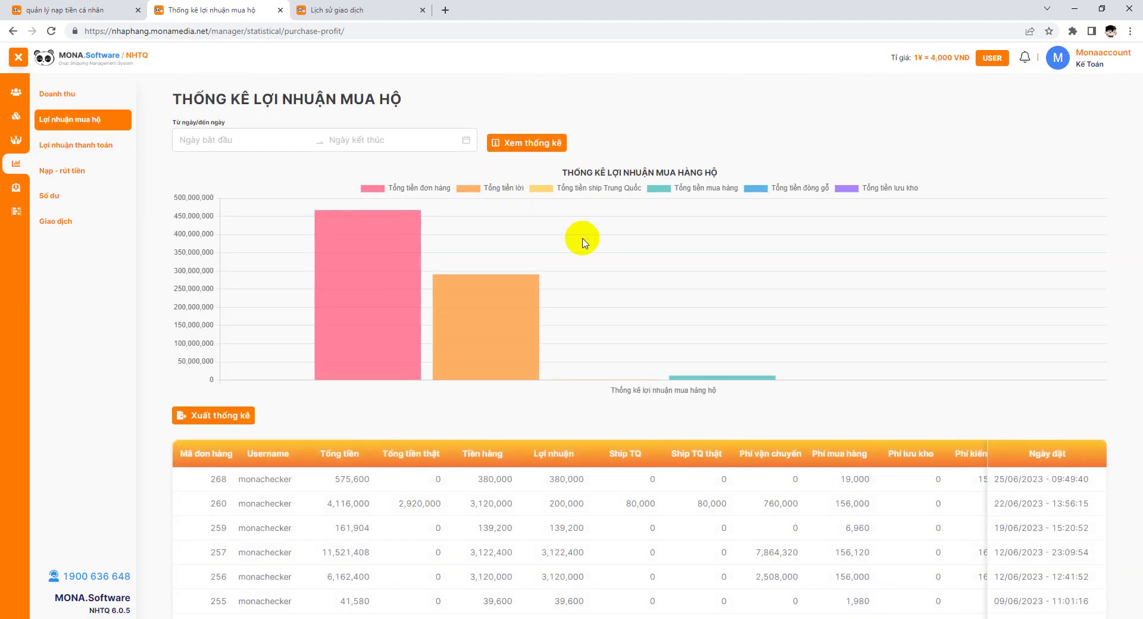
scroll(582, 239, down, 5)
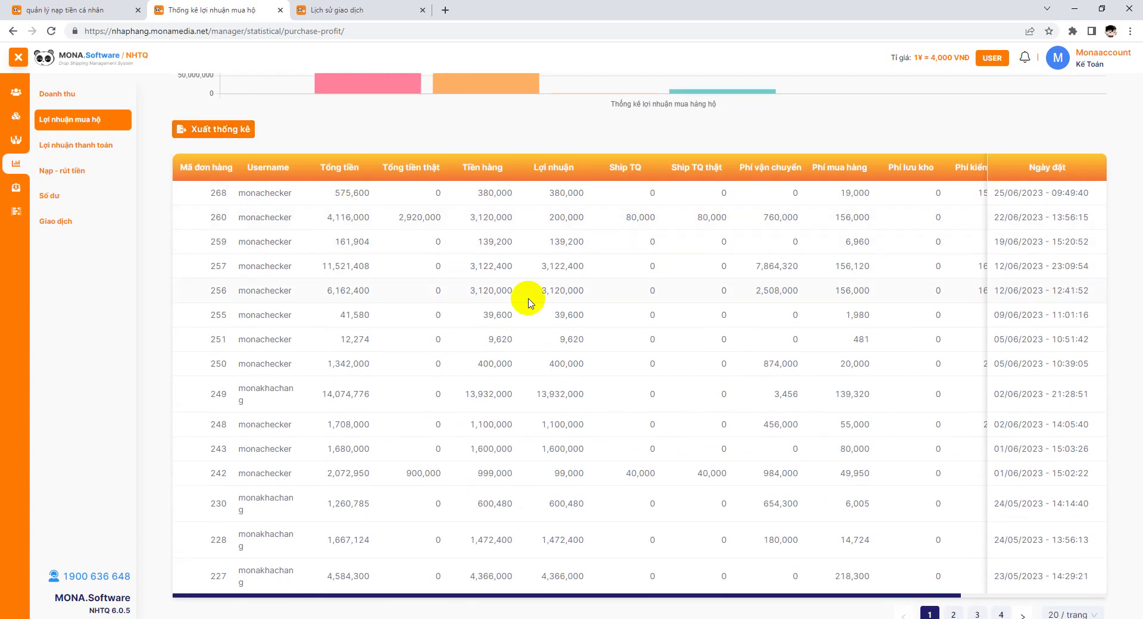
scroll(528, 302, up, 5)
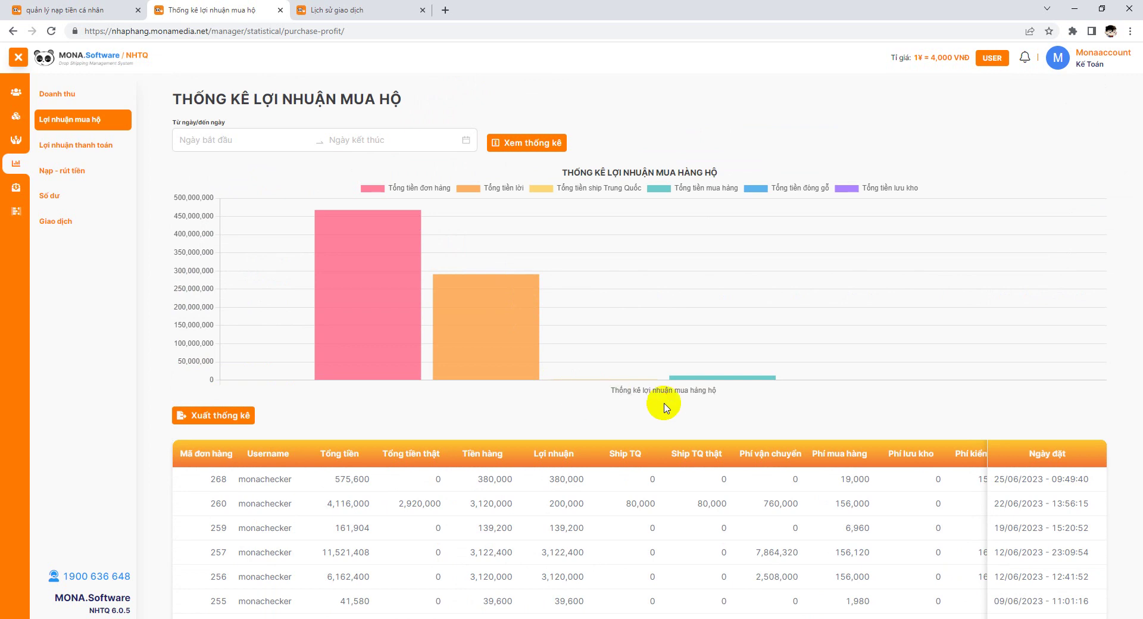
scroll(670, 412, down, 2)
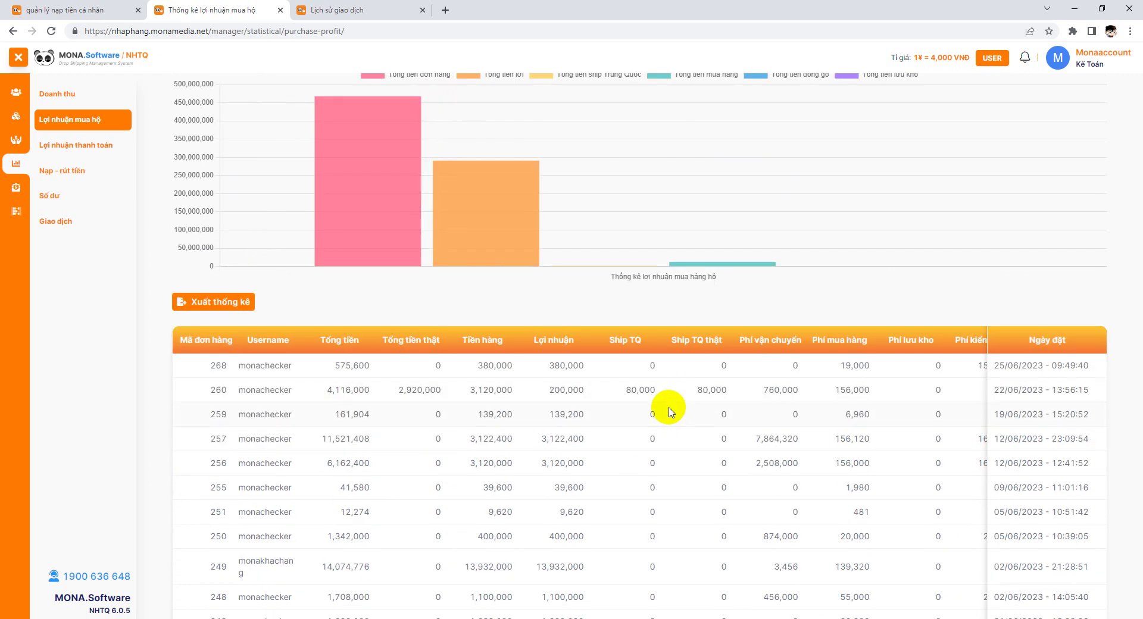
scroll(671, 412, up, 1)
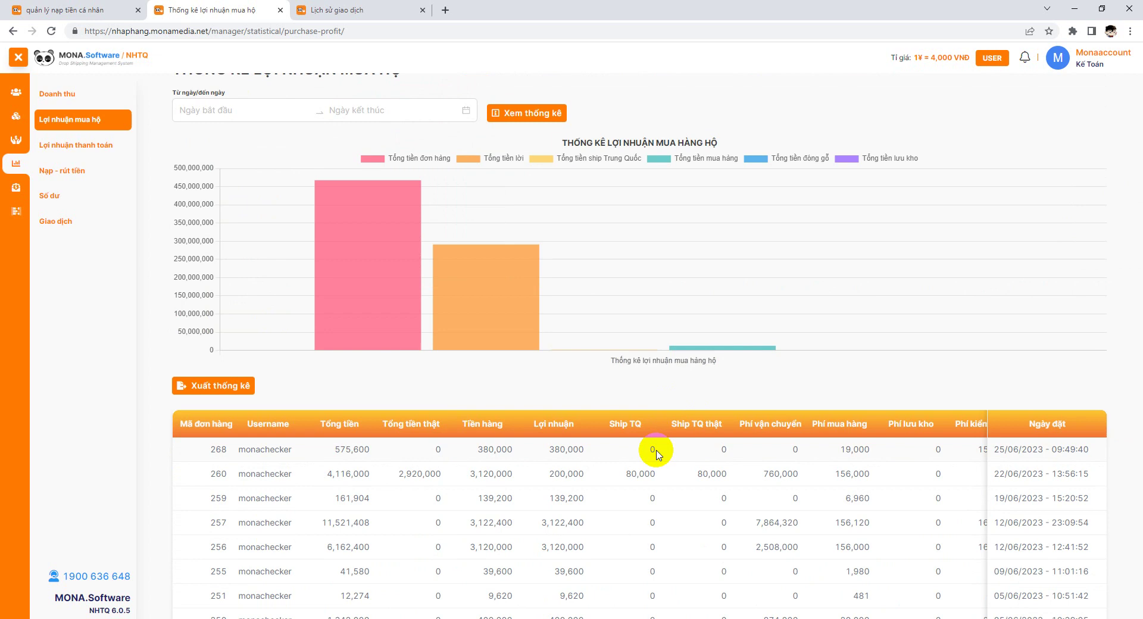
scroll(657, 455, down, 2)
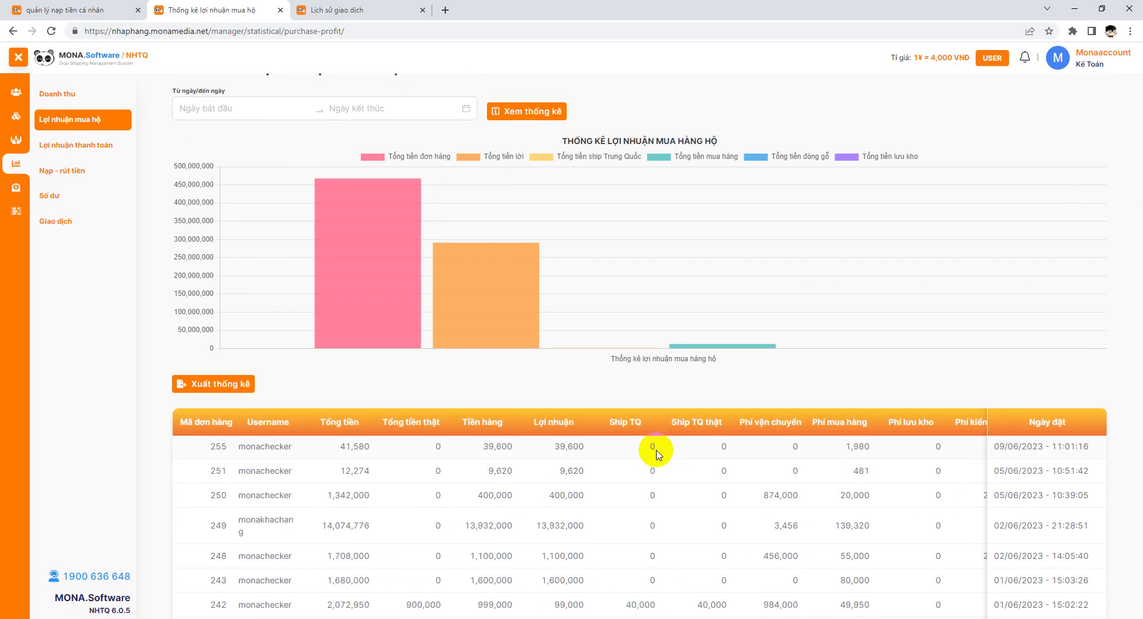
scroll(658, 455, down, 5)
scroll(657, 455, up, 2)
scroll(657, 454, down, 2)
Step: Open the payment profit statistics (Lợi nhuận thanh toán) and examine the chart and the list of payment orders
click(107, 154)
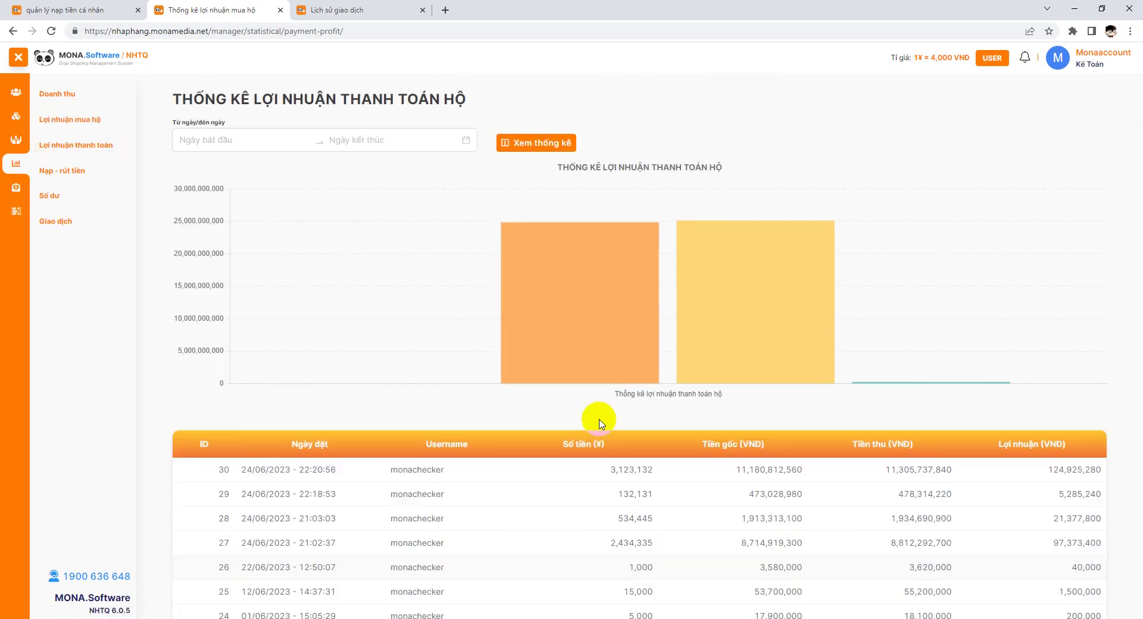
scroll(613, 535, down, 1)
scroll(616, 542, down, 3)
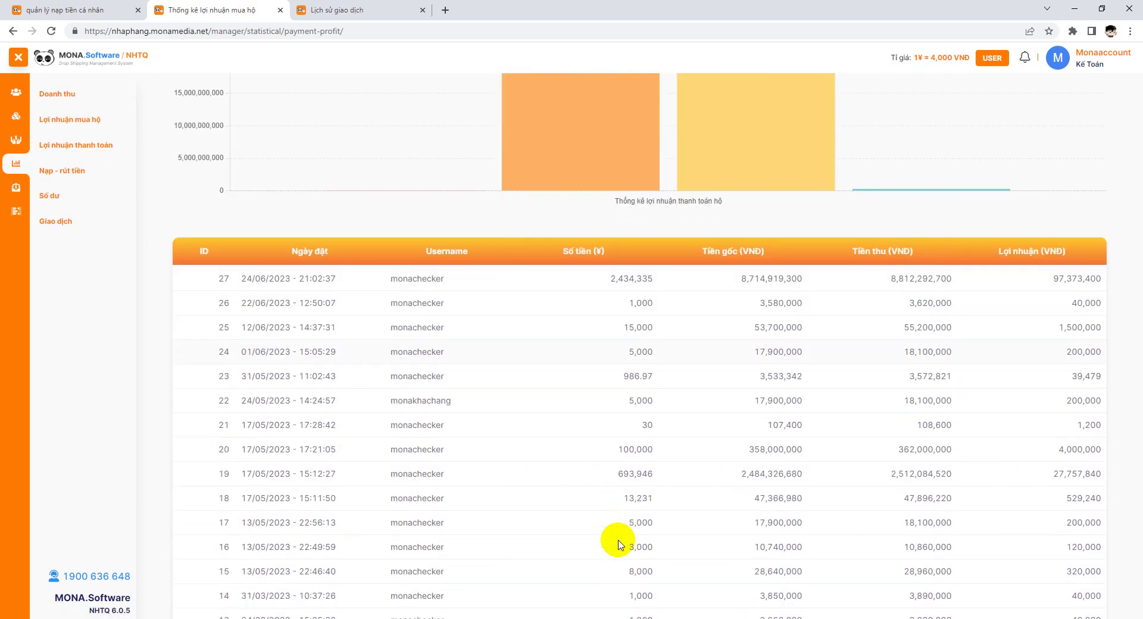
scroll(714, 412, up, 6)
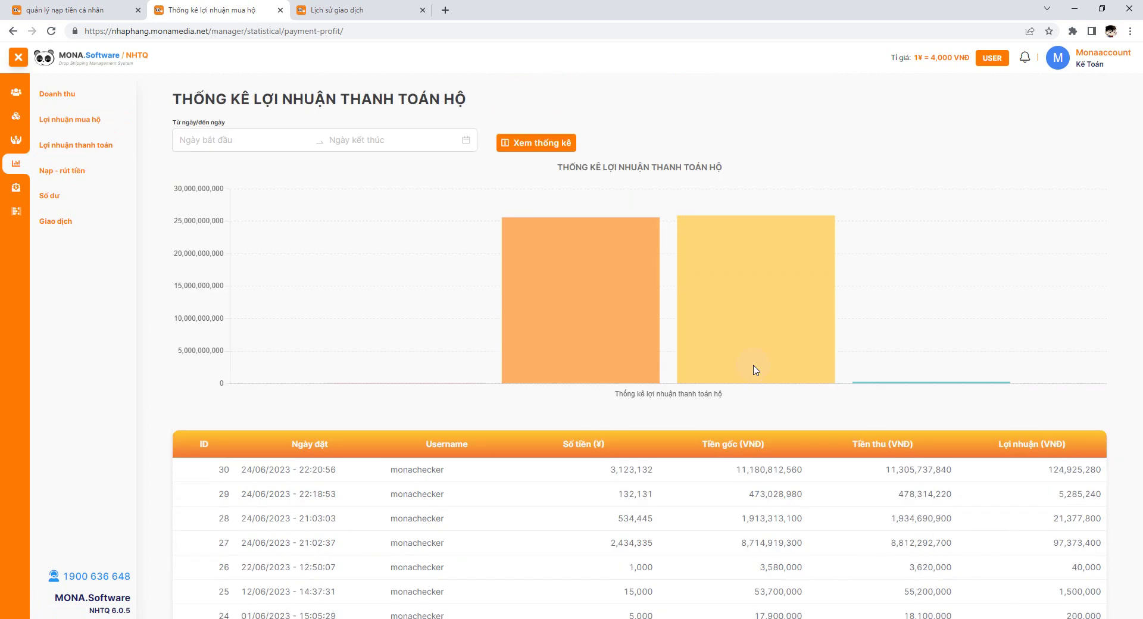
scroll(610, 483, down, 2)
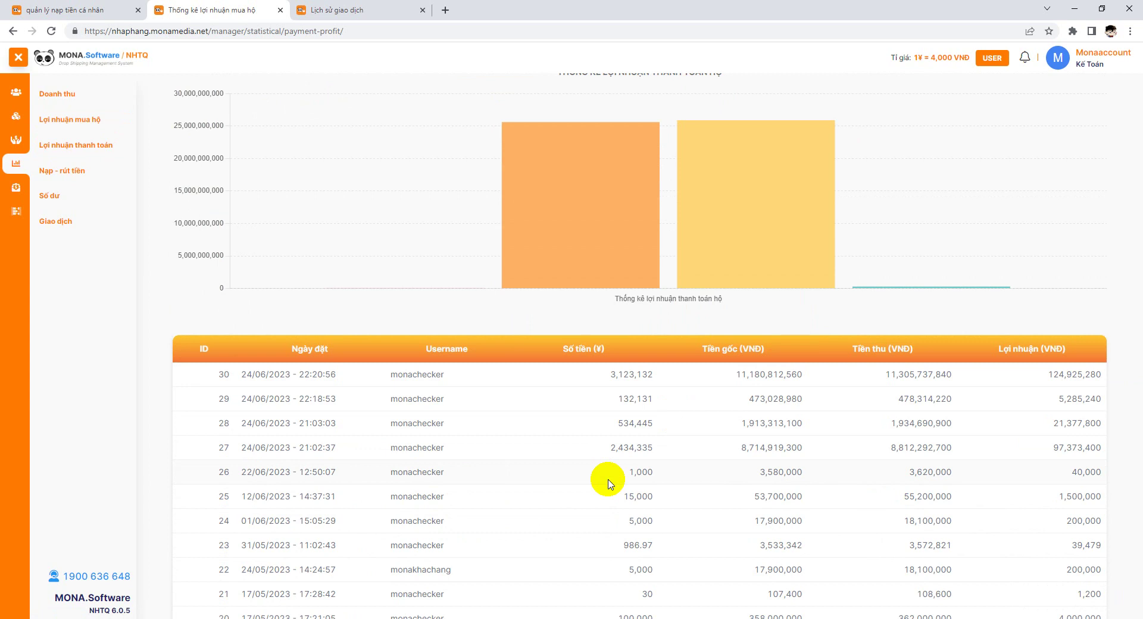
scroll(608, 483, down, 5)
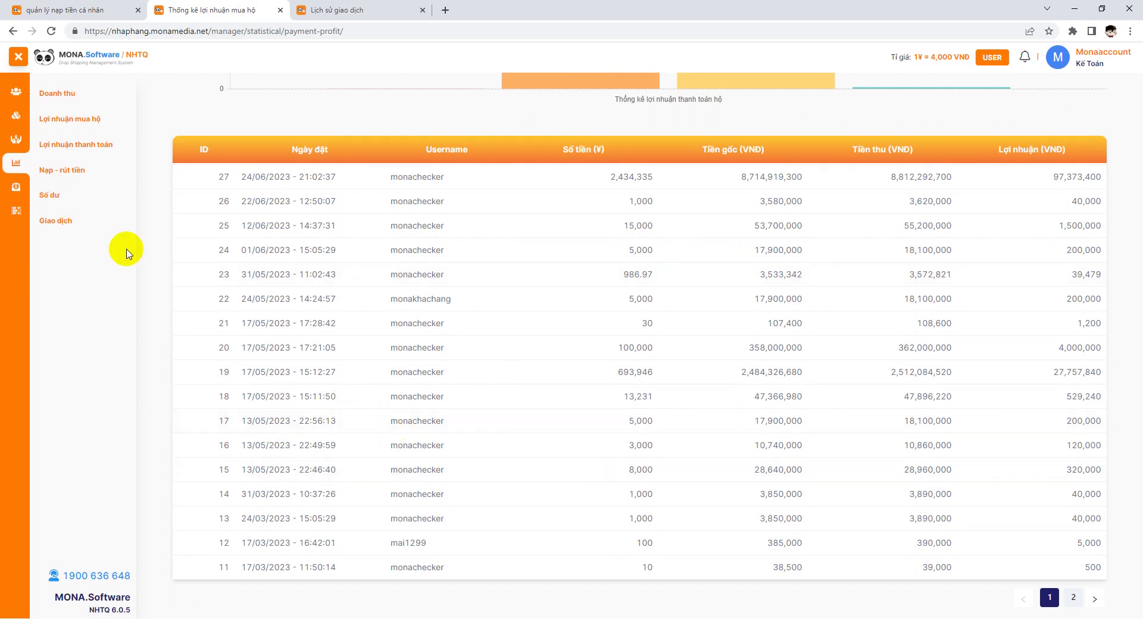
Step: Open the Nạp - rút tiền statistics and examine the chart with the deposit and withdrawal lists
click(95, 179)
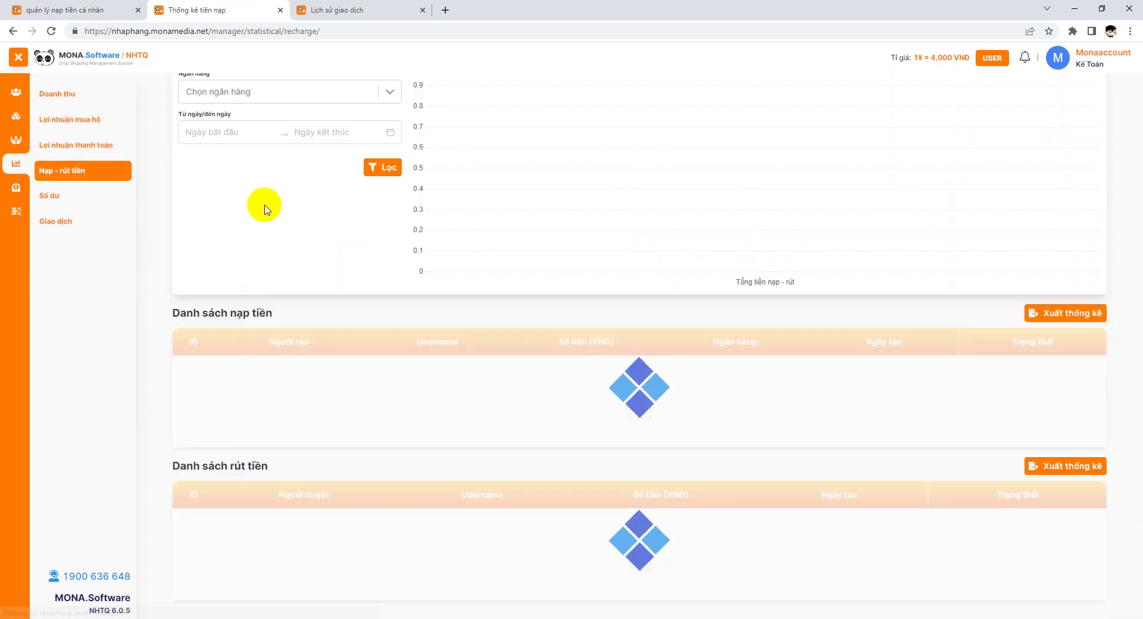
scroll(620, 393, up, 5)
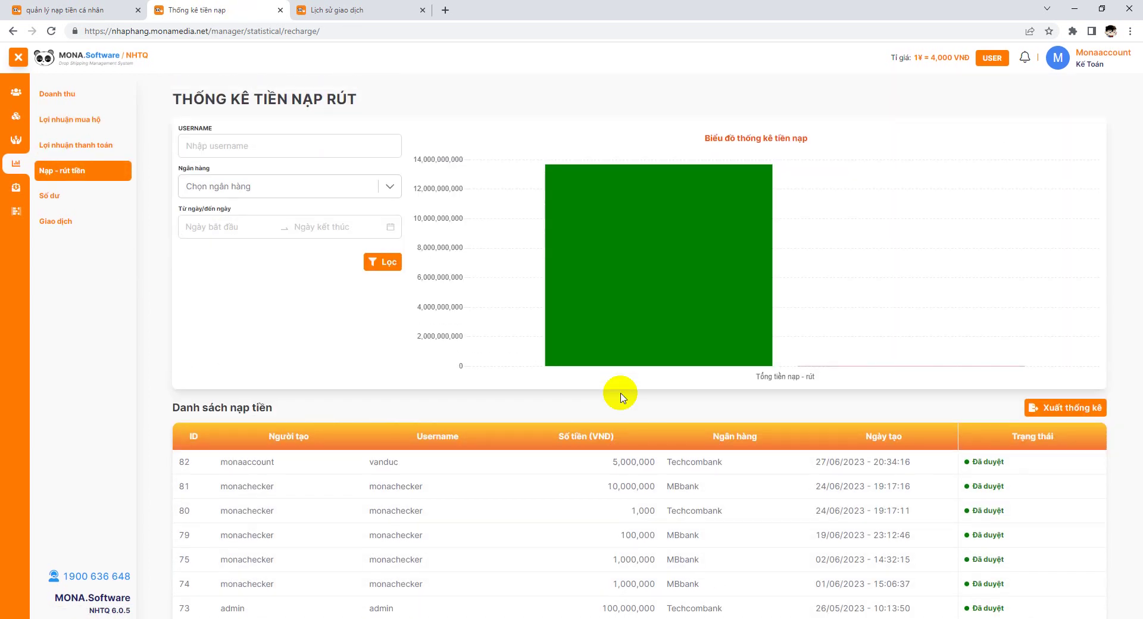
scroll(619, 395, down, 9)
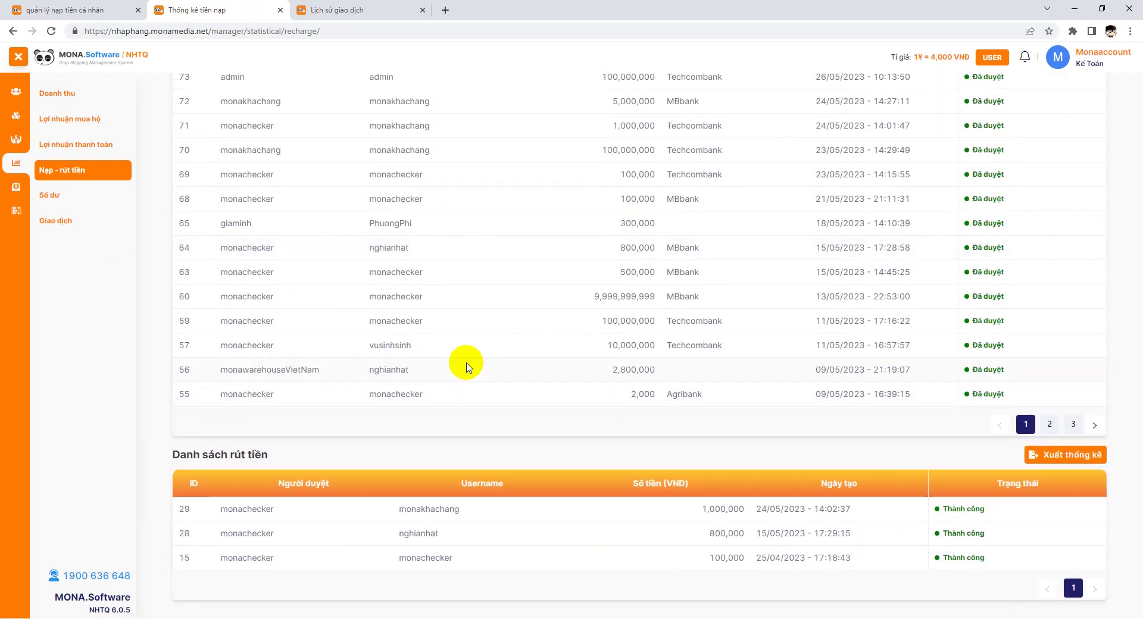
Step: Open the balance statistics (Số dư) and examine the balance chart and the list of users' balances
click(88, 196)
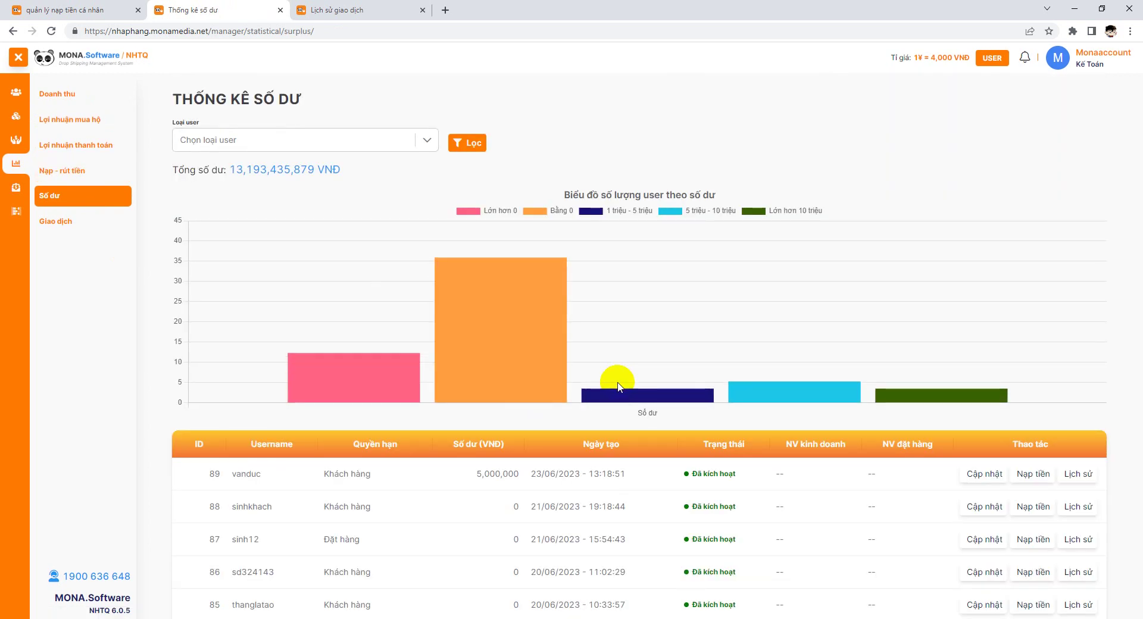
scroll(617, 357, down, 3)
scroll(619, 387, down, 5)
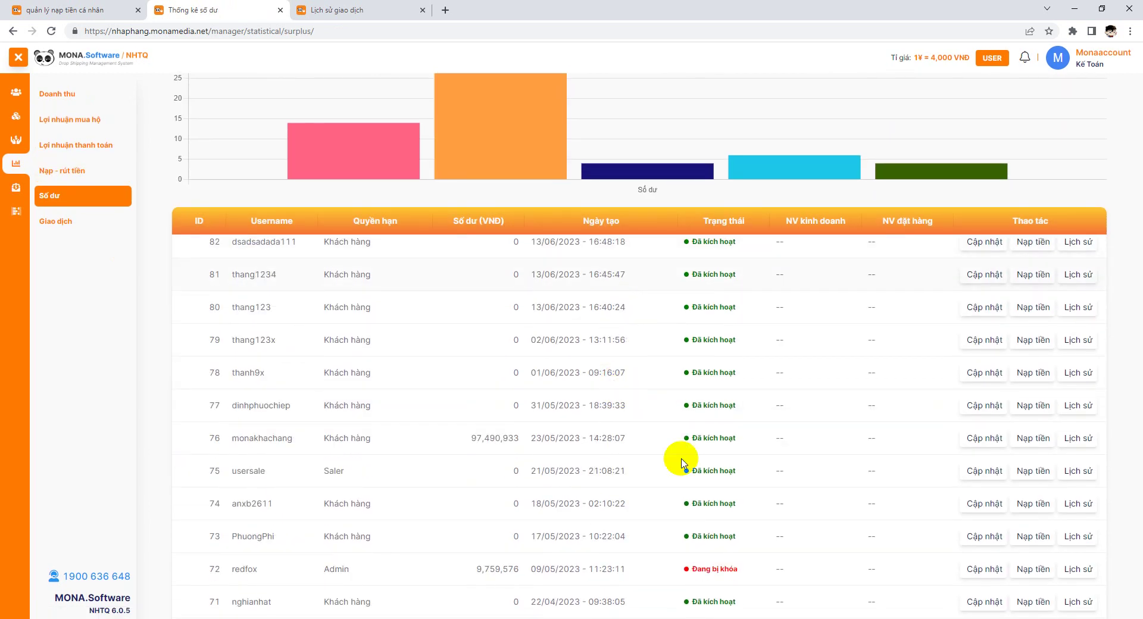
scroll(682, 463, down, 2)
scroll(682, 463, up, 5)
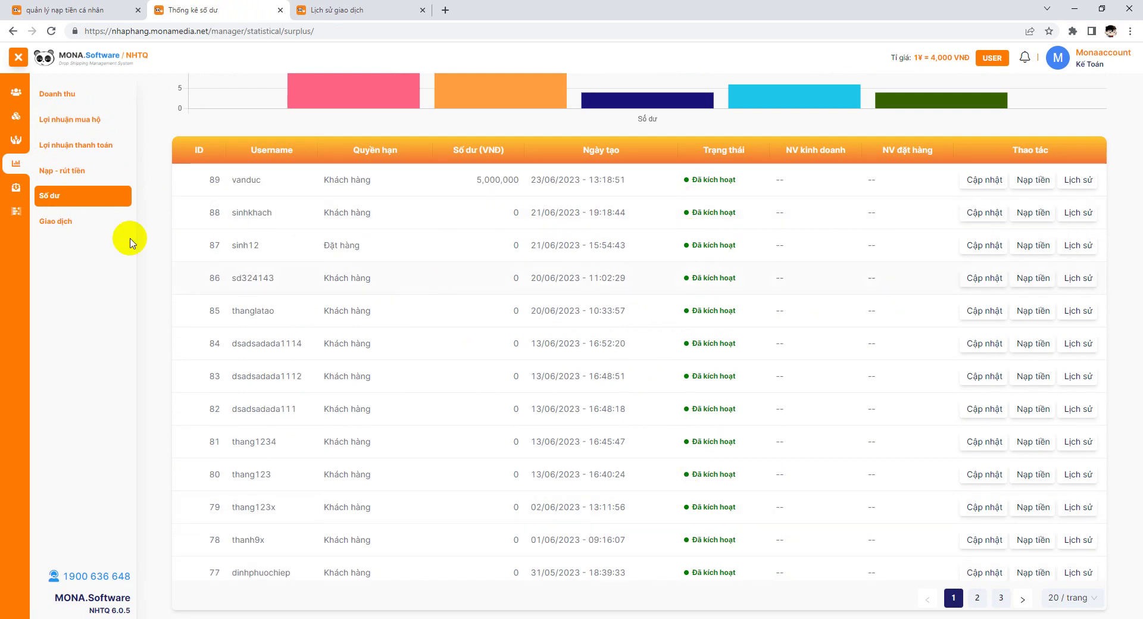
Step: Open the transaction statistics (Giao dịch) and examine the transaction chart and the list of transactions
click(92, 223)
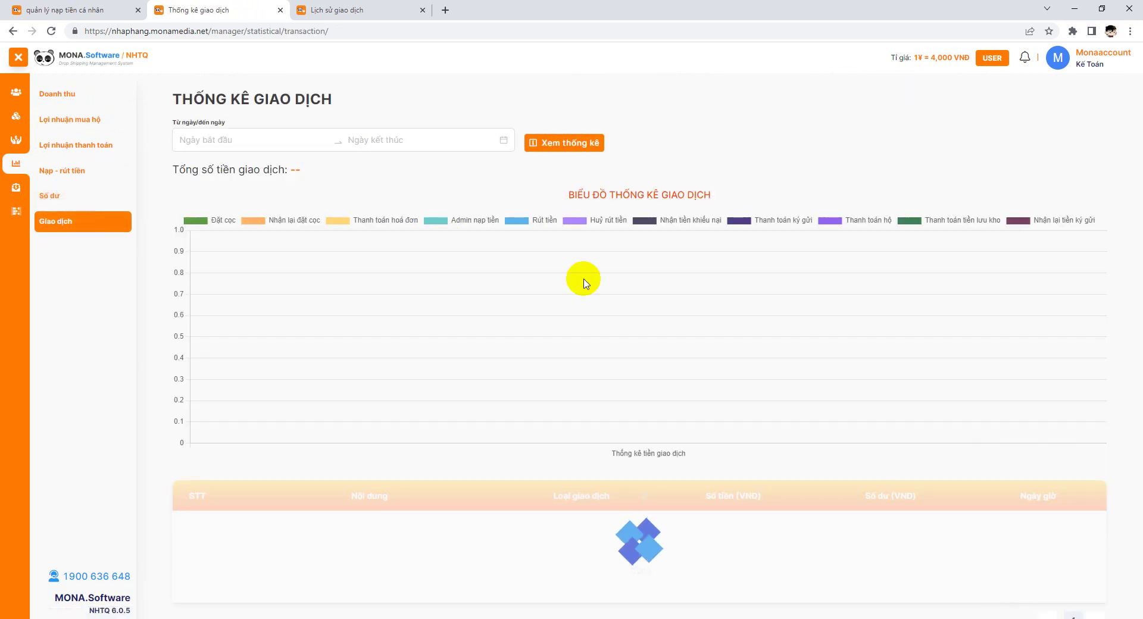
scroll(584, 280, down, 5)
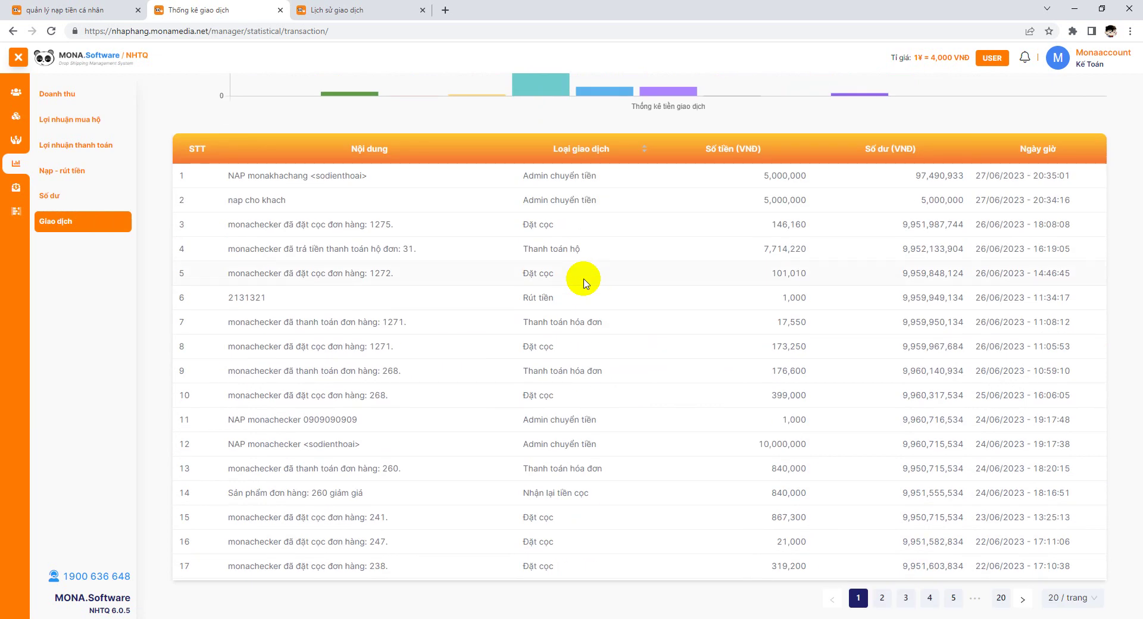
scroll(684, 385, down, 1)
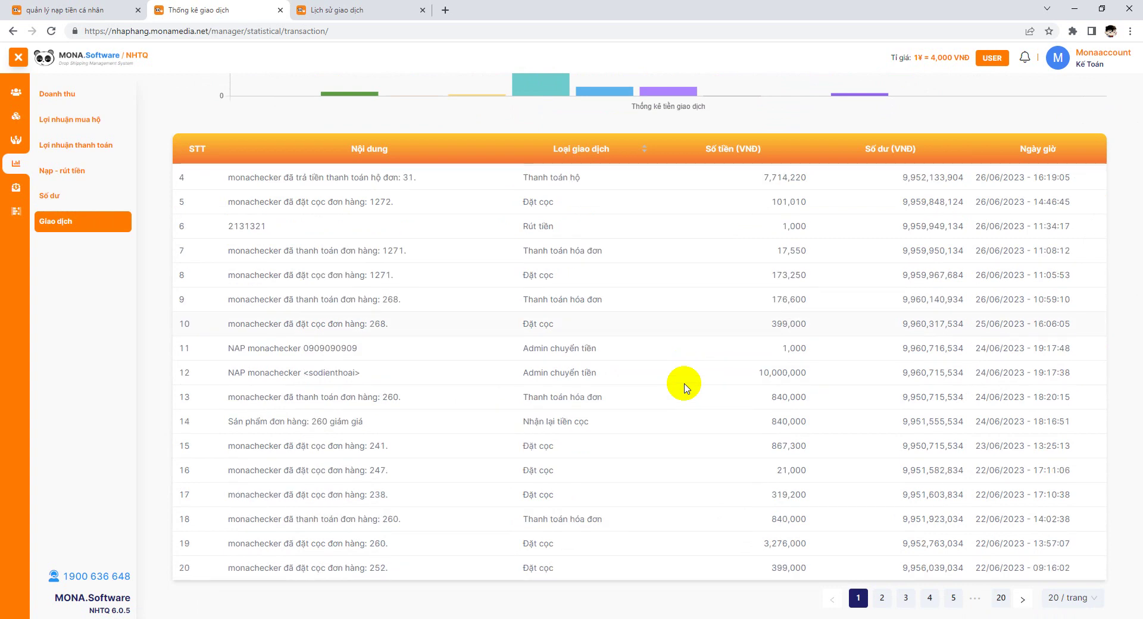
Step: Examine the purchase, consignment and payment commission lists (Hoa hồng mua hộ, ký gửi, thanh toán hộ), ending on Hoa hồng mua hộ
click(7, 196)
click(100, 202)
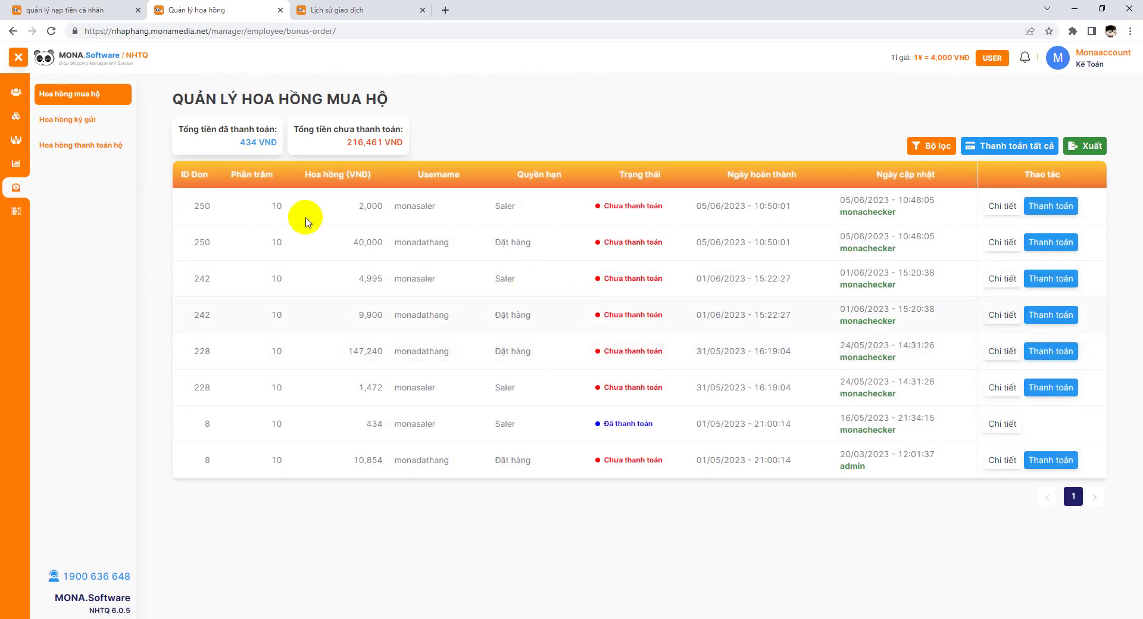
click(122, 126)
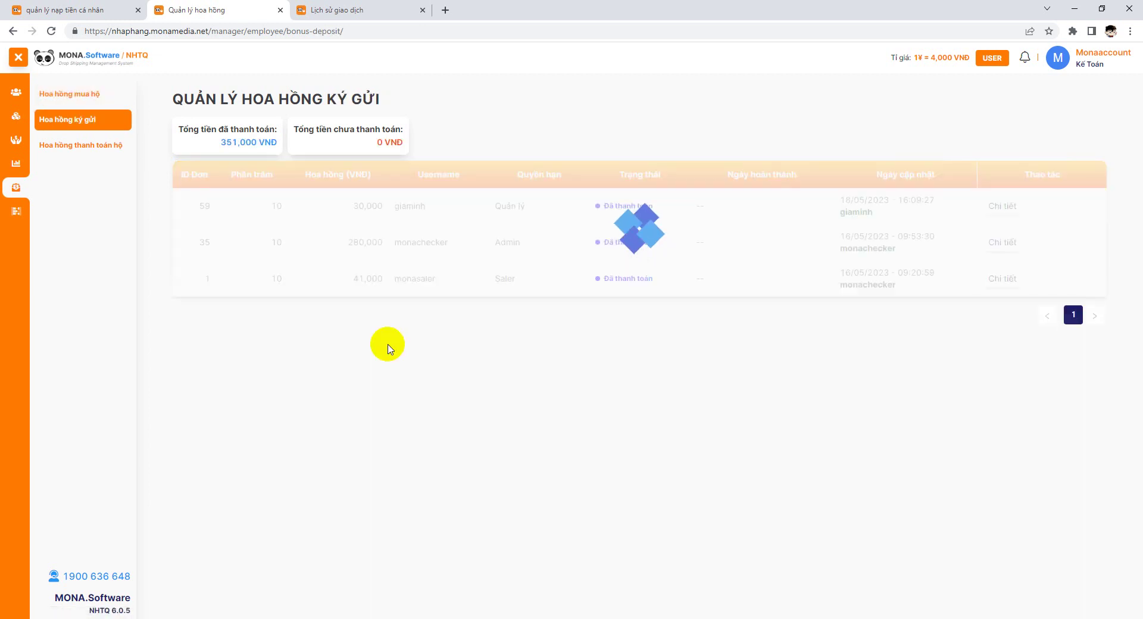
click(101, 146)
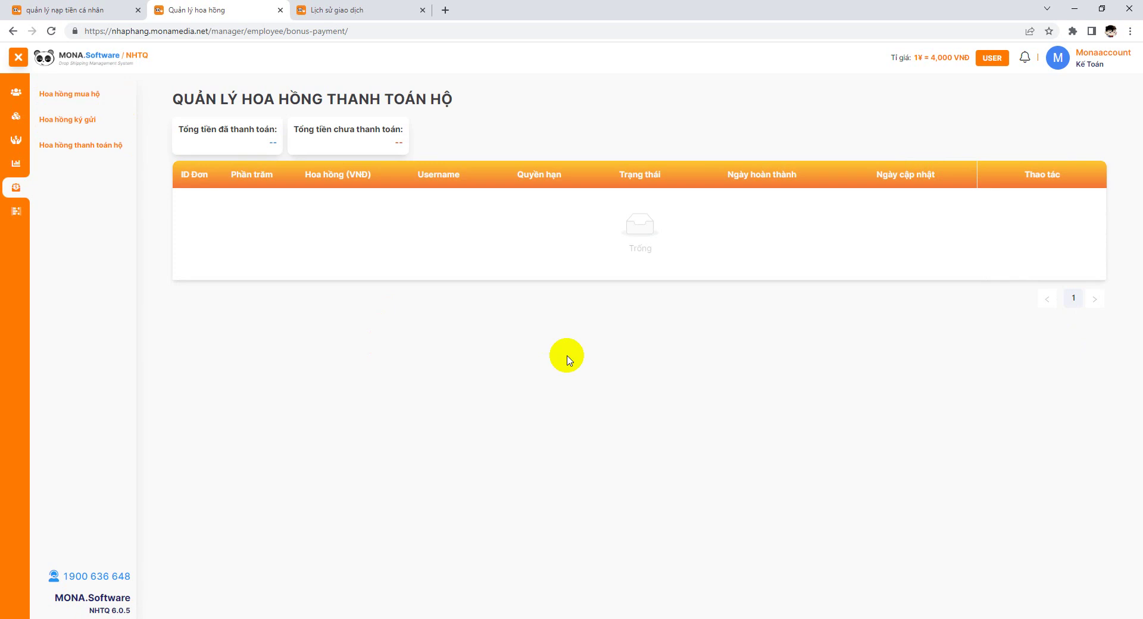
click(101, 130)
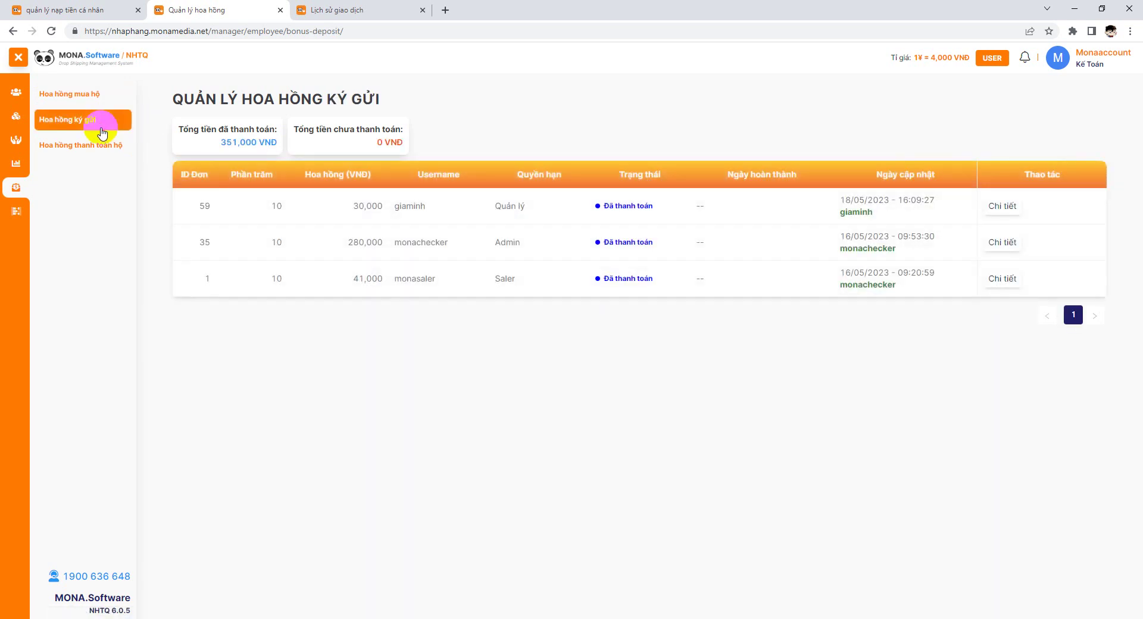
click(102, 94)
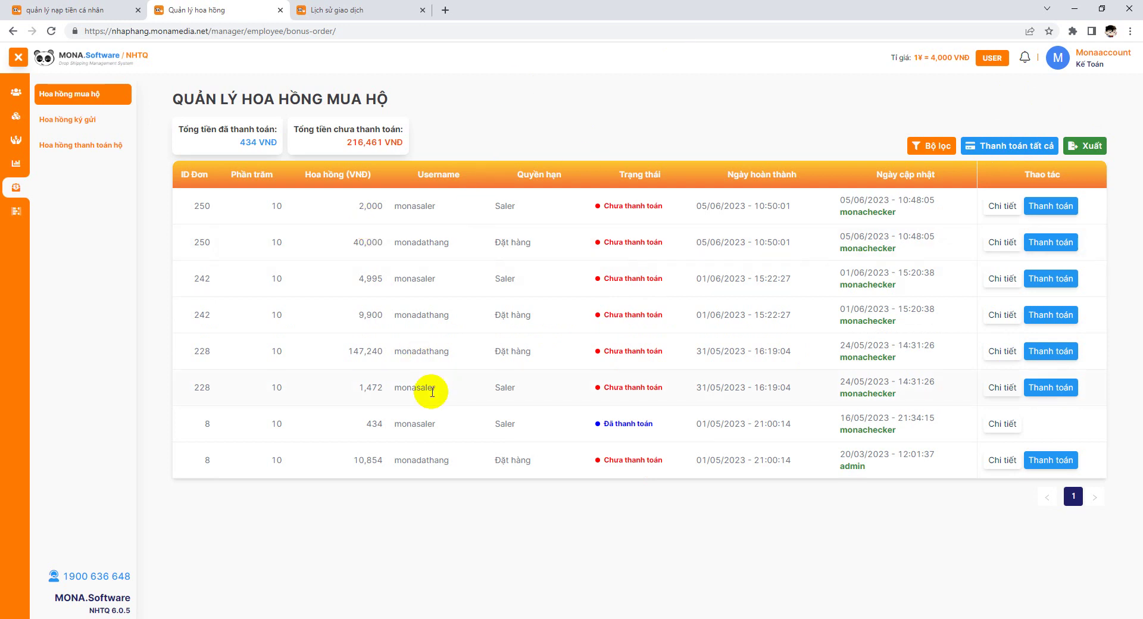
Step: Examine the warehouse release payment list (Thanh toán xuất kho) and open the details of the payment created on 06/06/2023
click(17, 212)
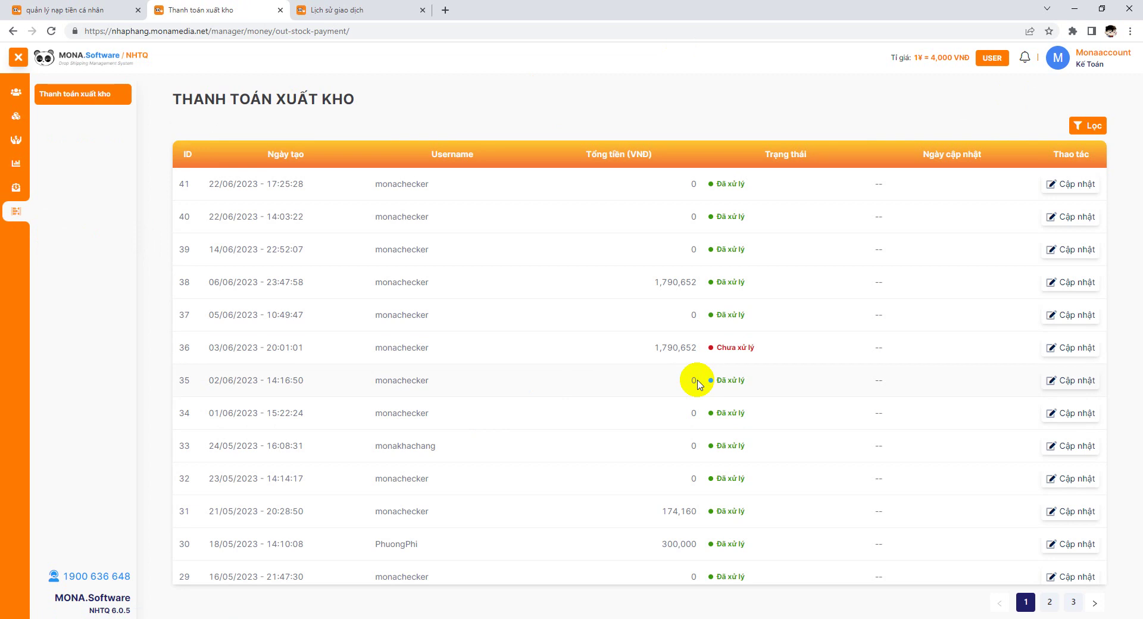
scroll(697, 384, down, 3)
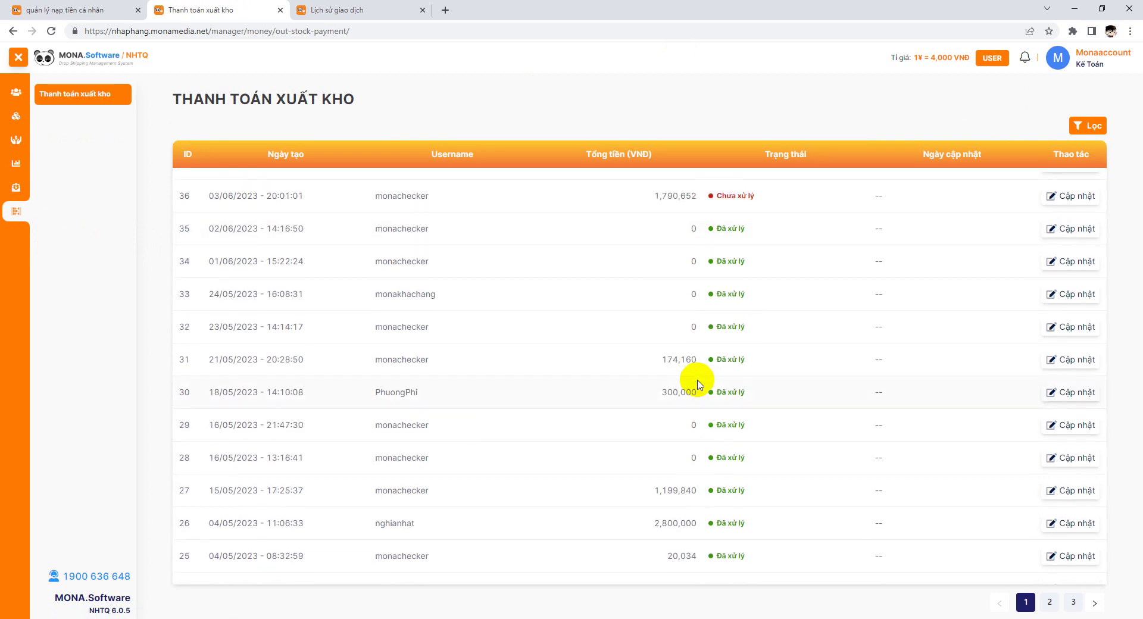
scroll(696, 381, up, 3)
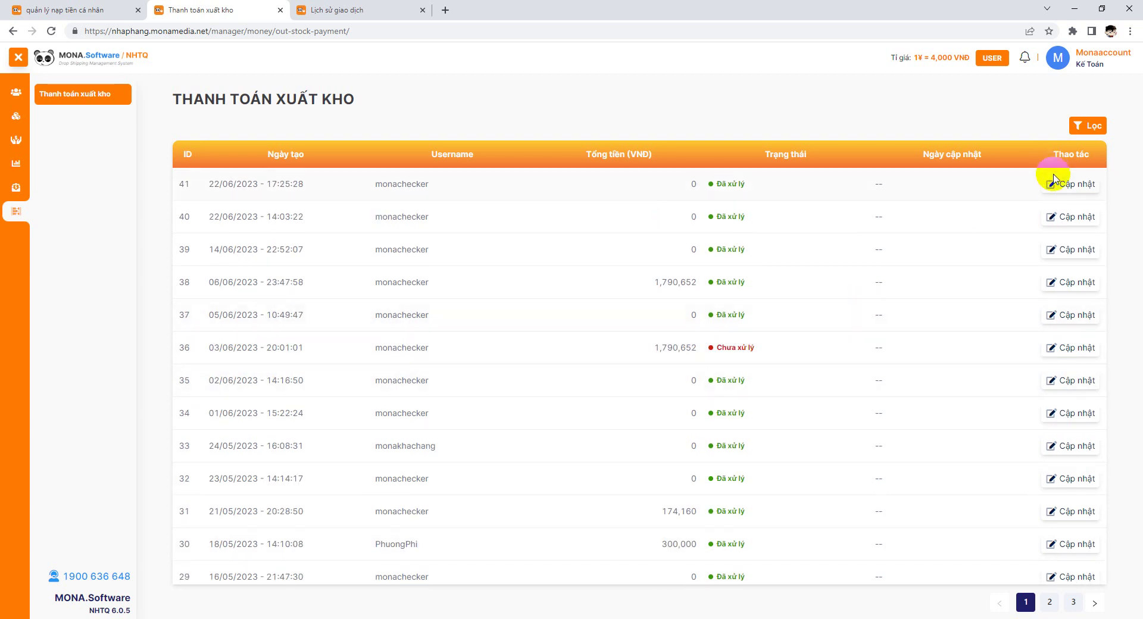
click(1075, 283)
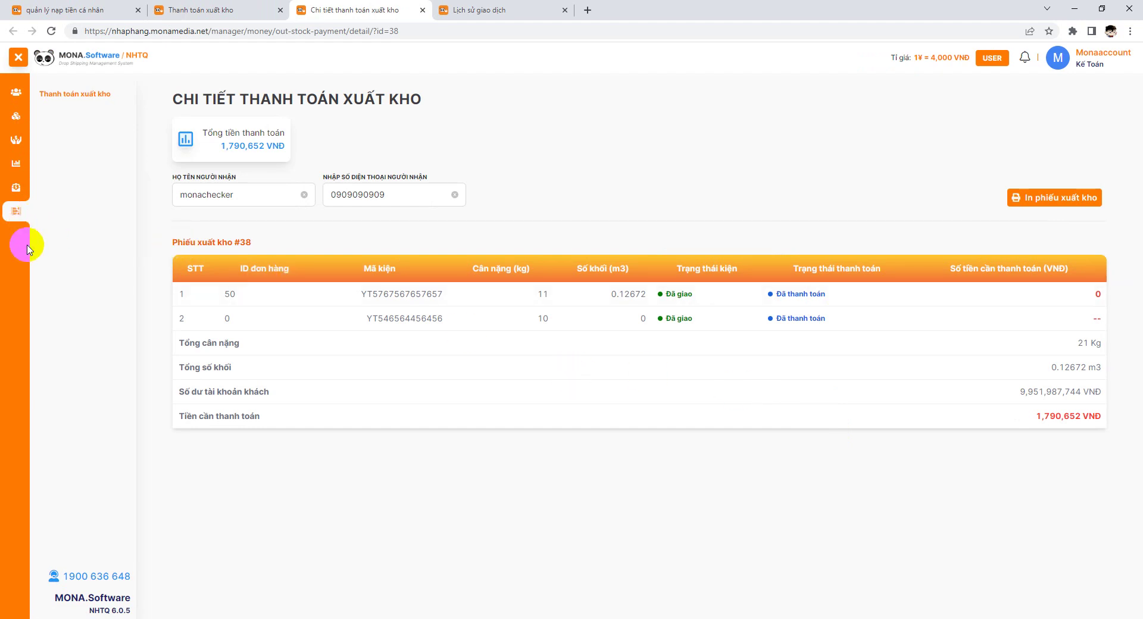
Step: Open the purchase order list (Đơn mua hộ) and examine the orders' amounts, assigned staff, timelines and statuses
mouse_move(20, 92)
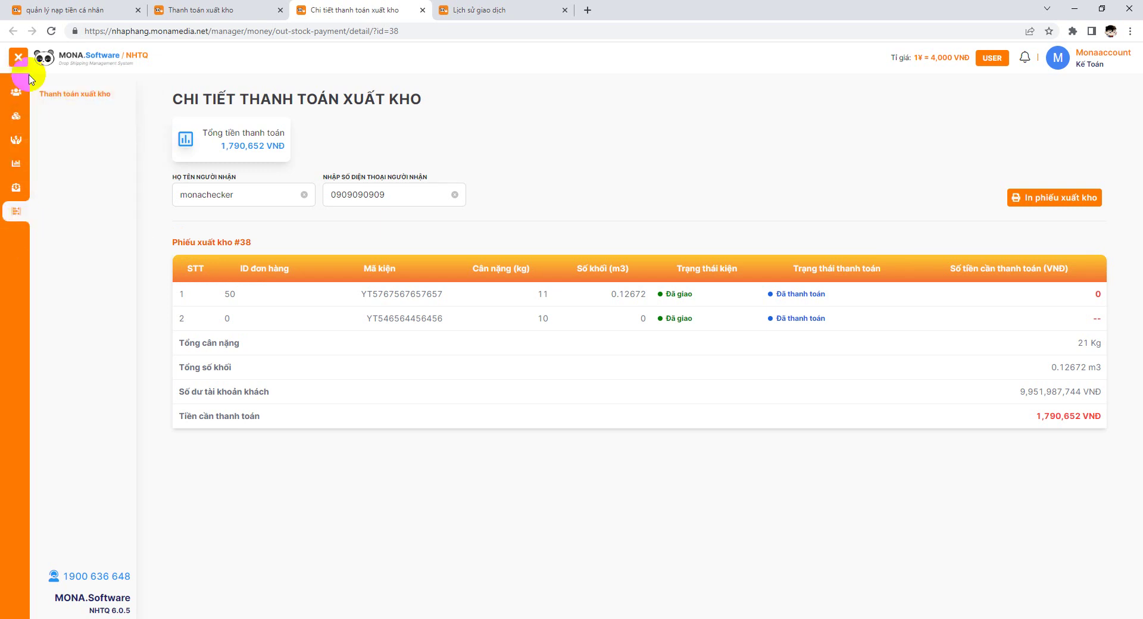
mouse_move(16, 116)
click(74, 128)
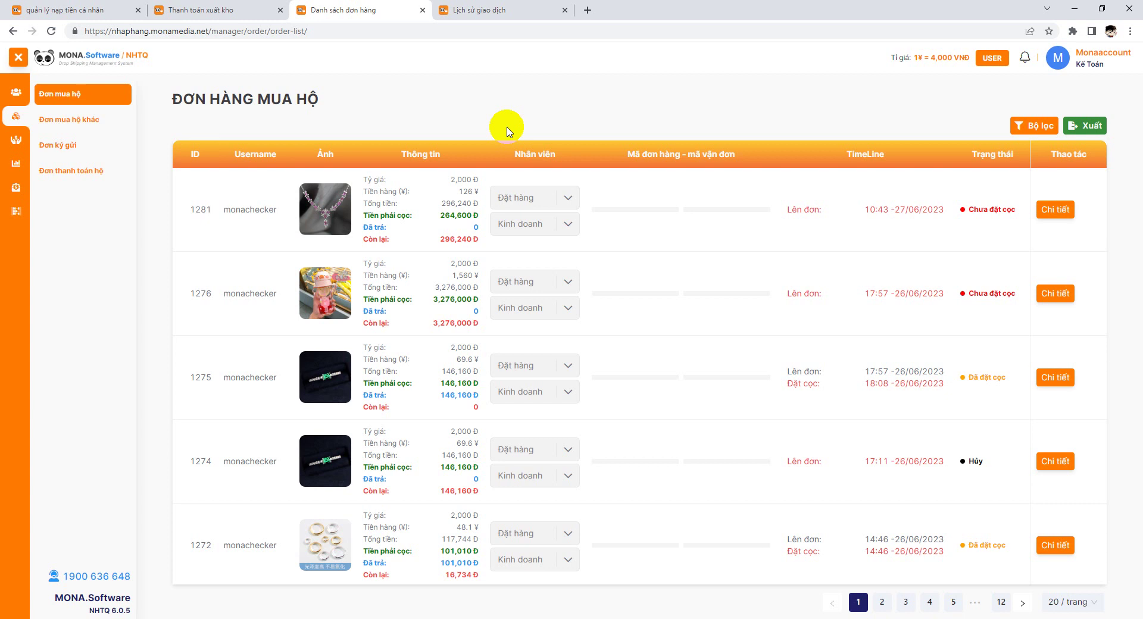
scroll(404, 232, down, 12)
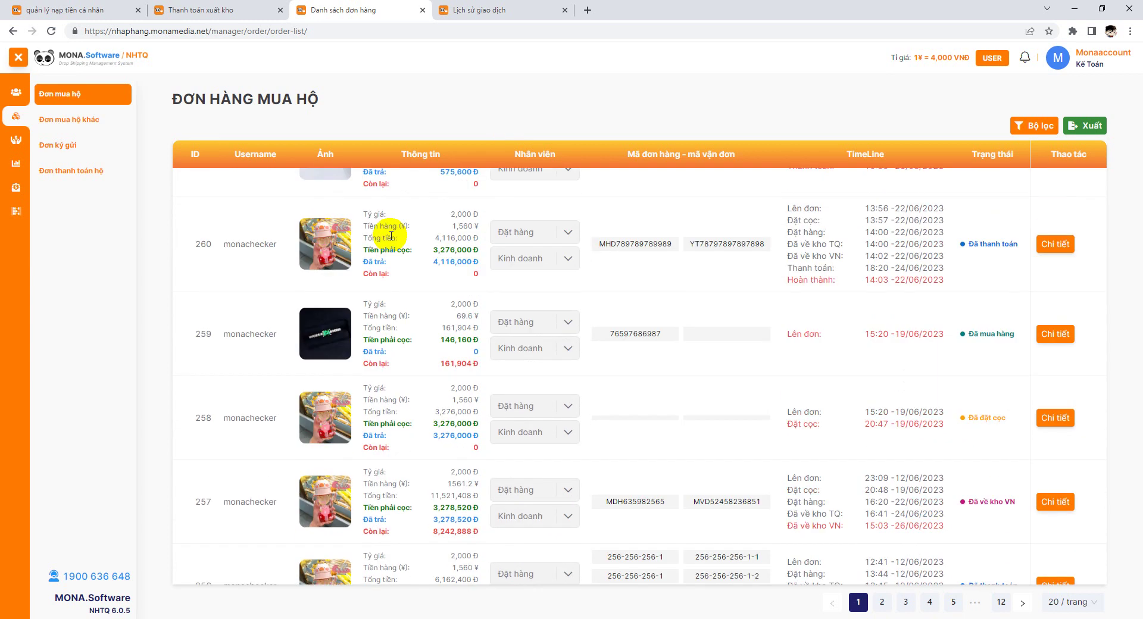
scroll(390, 235, down, 1)
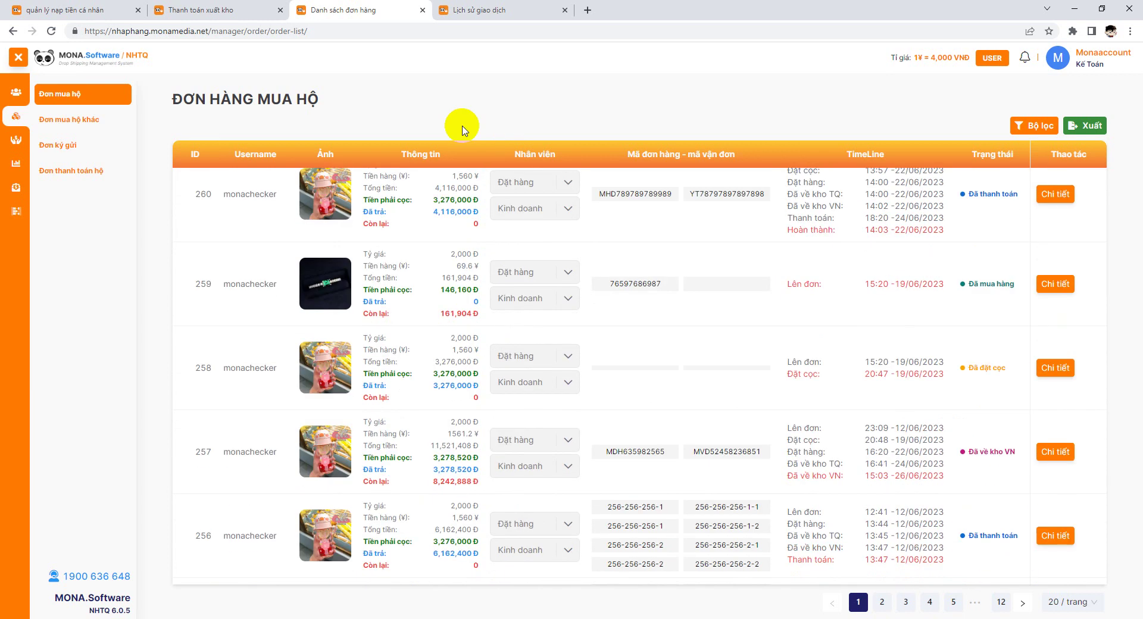
scroll(472, 202, down, 2)
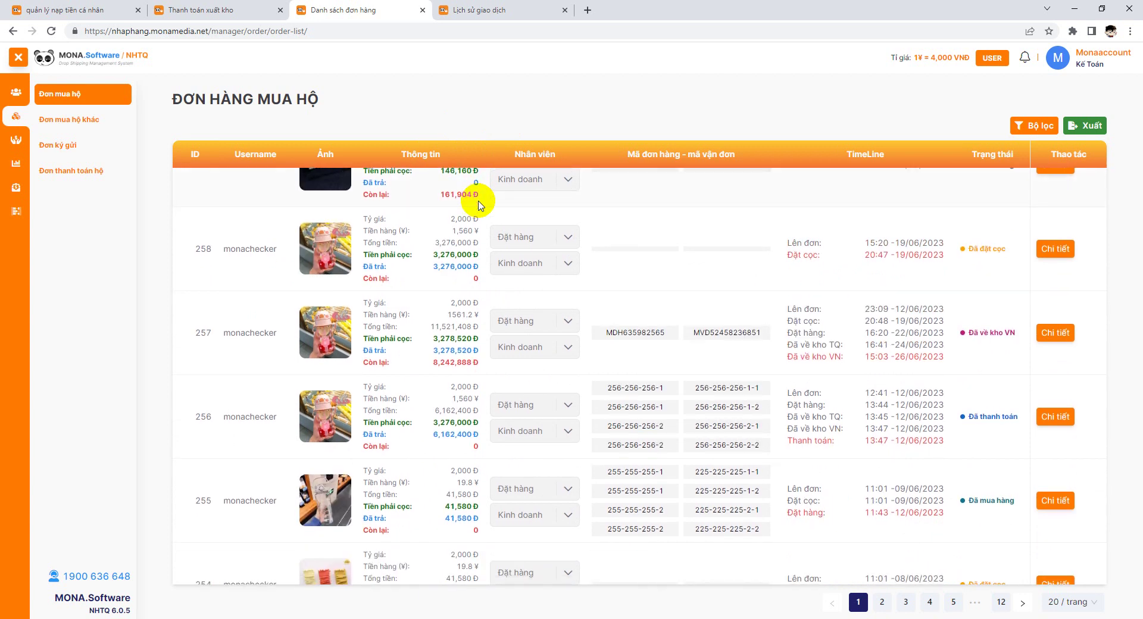
scroll(480, 204, up, 5)
scroll(506, 173, up, 5)
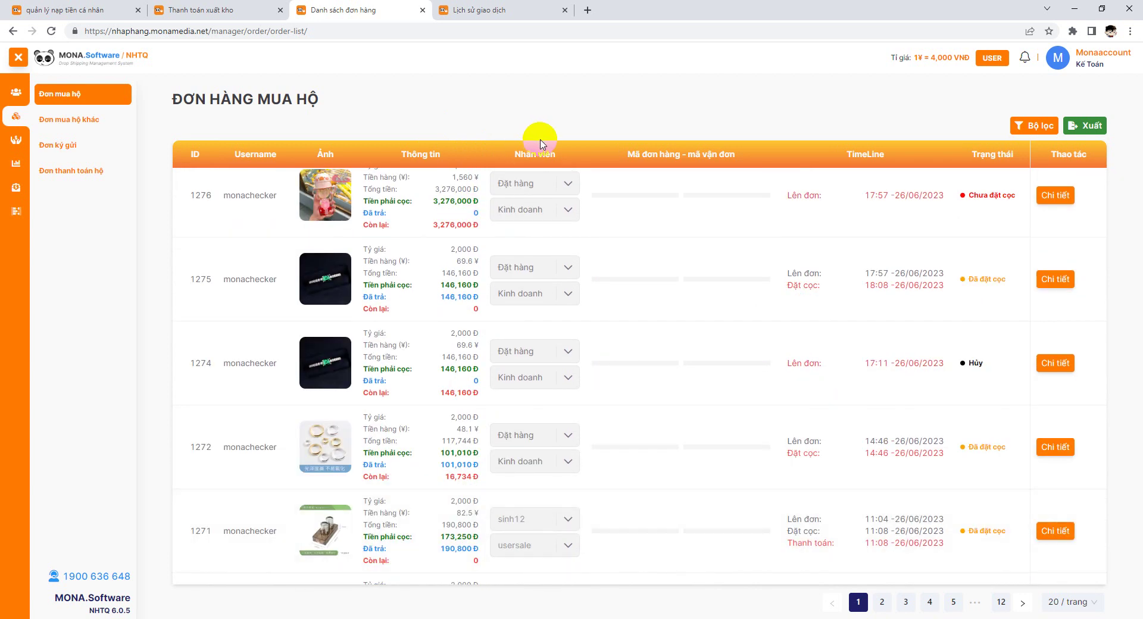